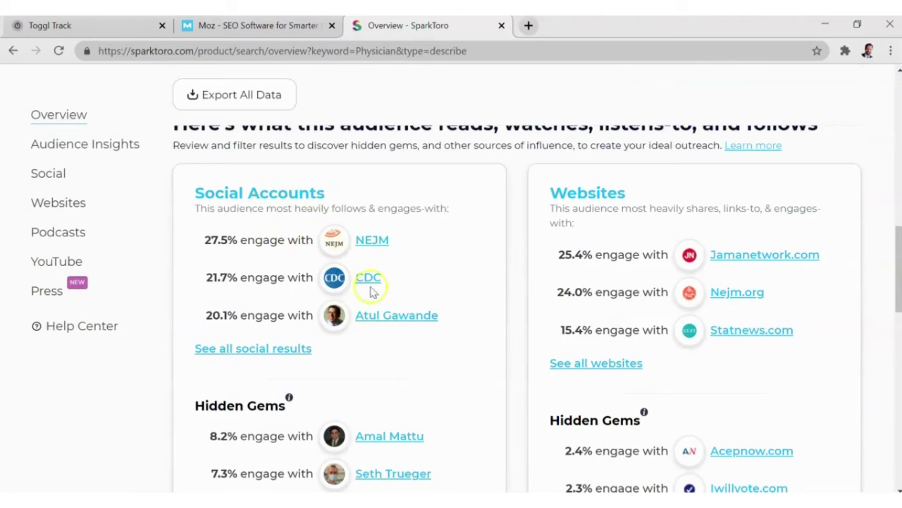
Review the Social Accounts and Websites results for the Physician audience, including the Hidden Gems of both and their definition.
scroll(560, 393, "down", 1)
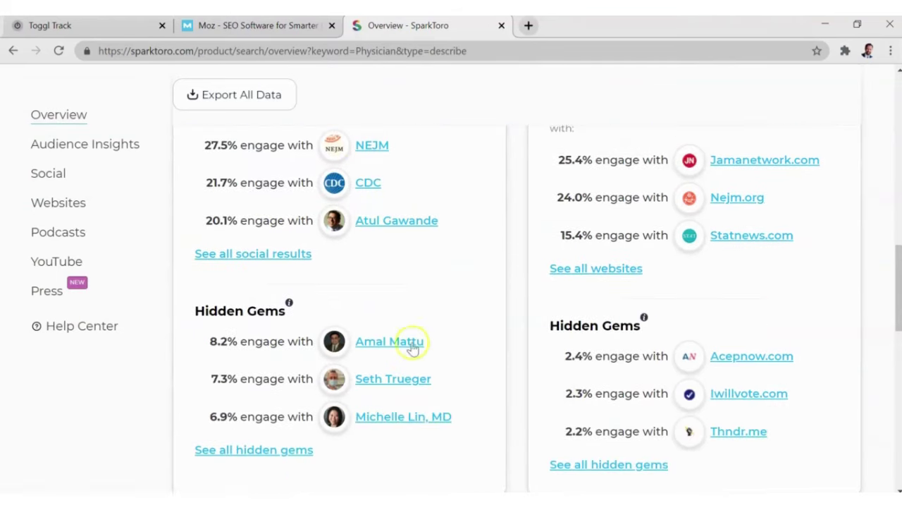
mouse_move(292, 307)
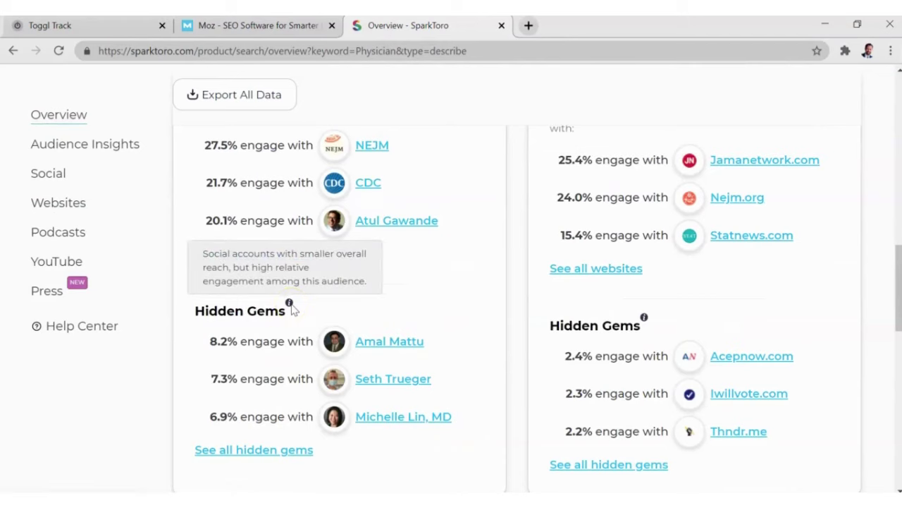
scroll(459, 370, "down", 1)
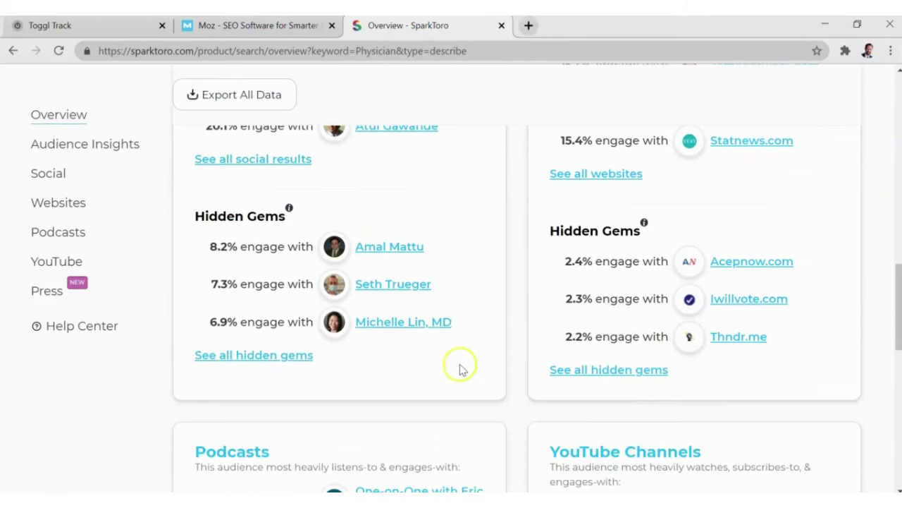
scroll(418, 348, "up", 2)
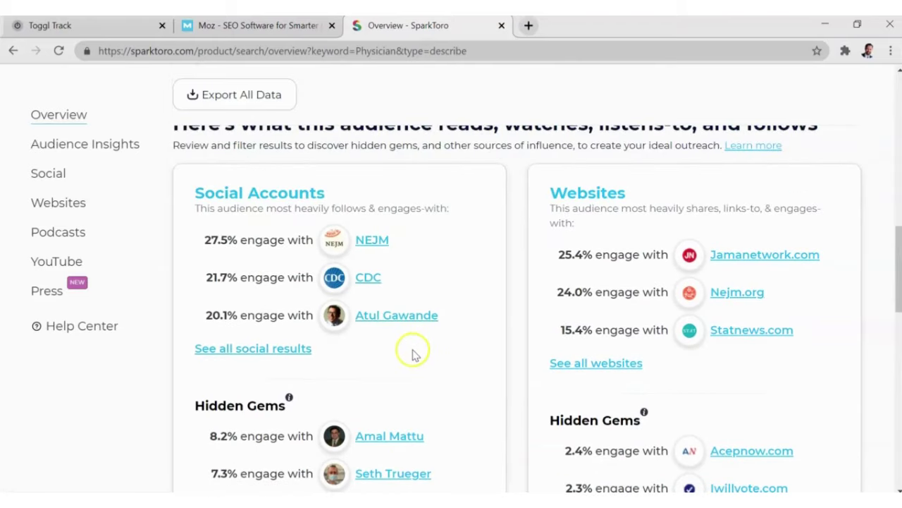
scroll(407, 356, "down", 1)
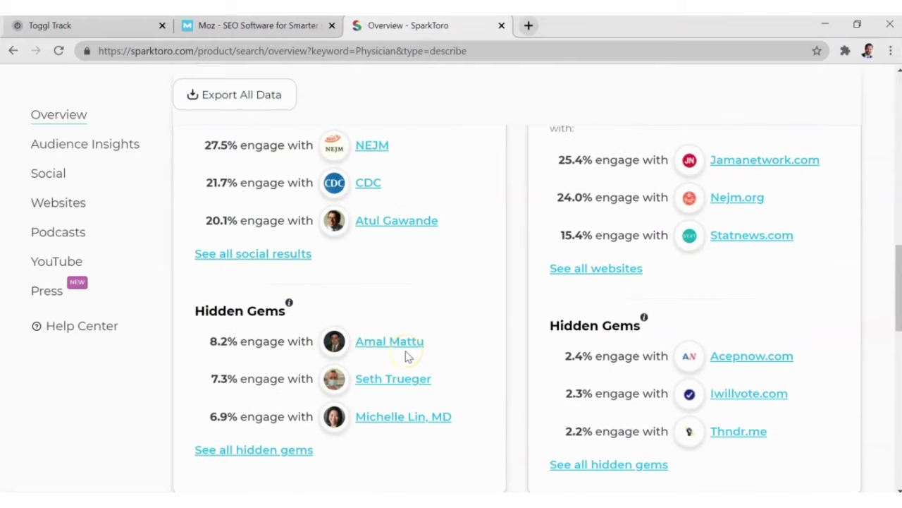
scroll(473, 300, "down", 1)
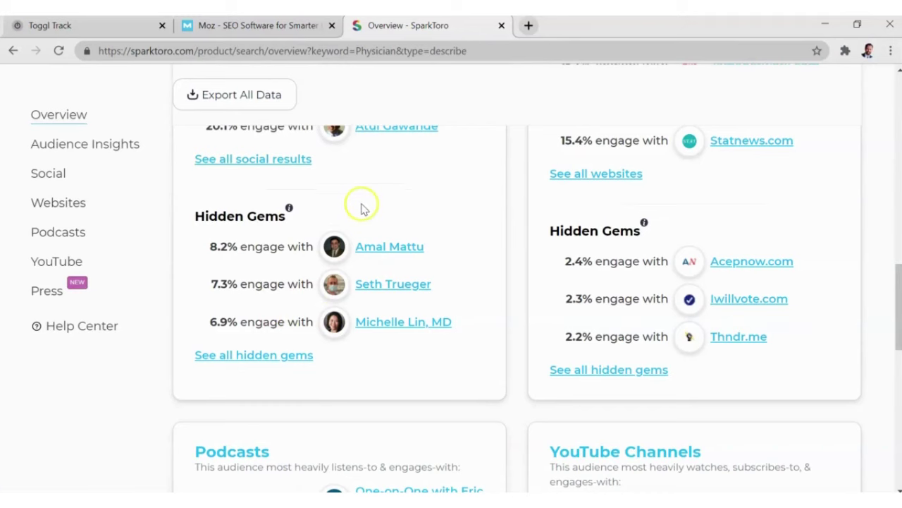
scroll(356, 203, "up", 1)
scroll(726, 254, "up", 1)
scroll(655, 254, "down", 2)
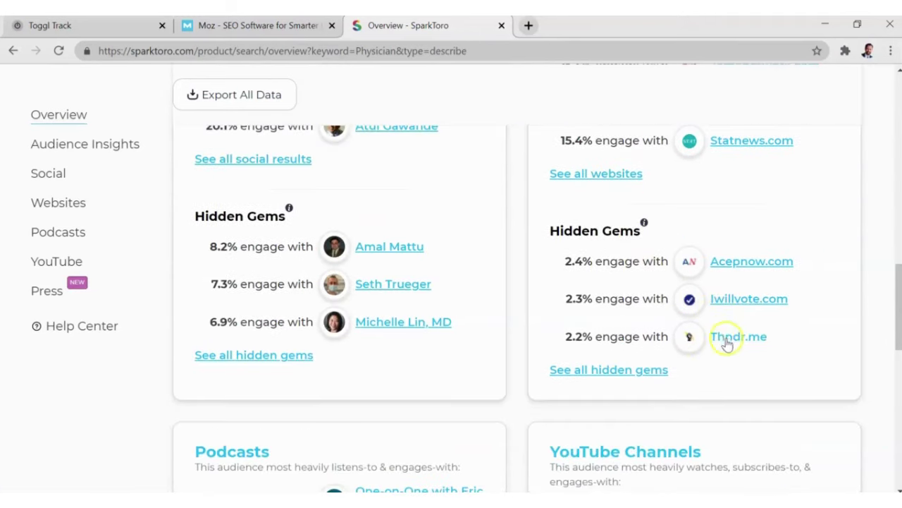
scroll(740, 282, "down", 1)
scroll(735, 204, "up", 2)
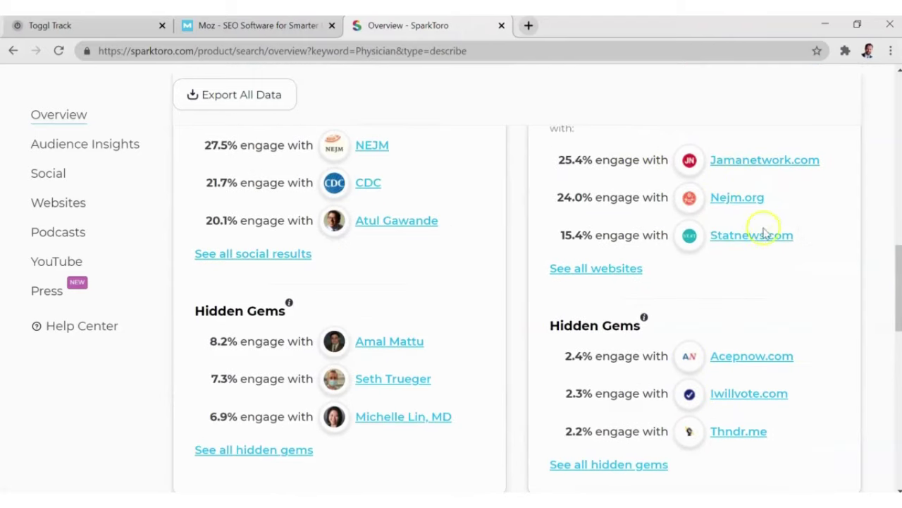
scroll(655, 277, "down", 2)
scroll(662, 267, "up", 2)
Review the podcasts, YouTube channels and press accounts that the Physician audience engages with.
scroll(662, 268, "down", 3)
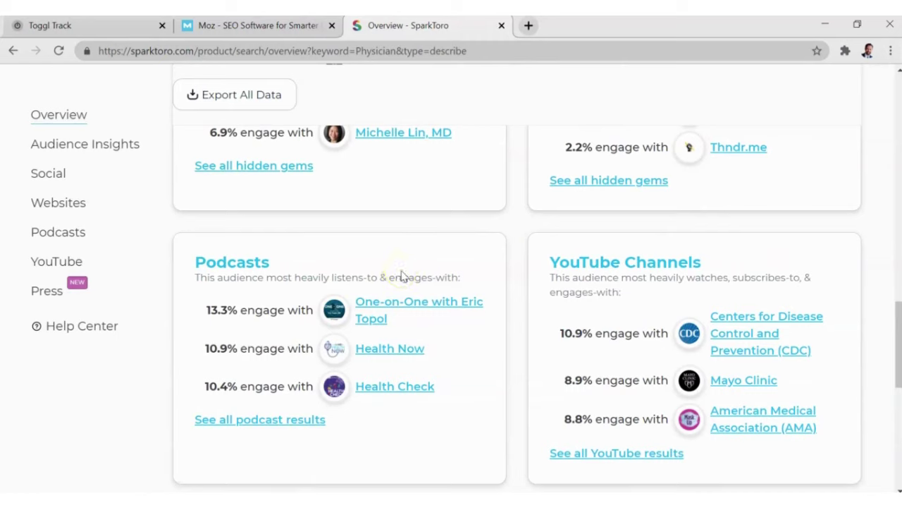
scroll(402, 275, "down", 2)
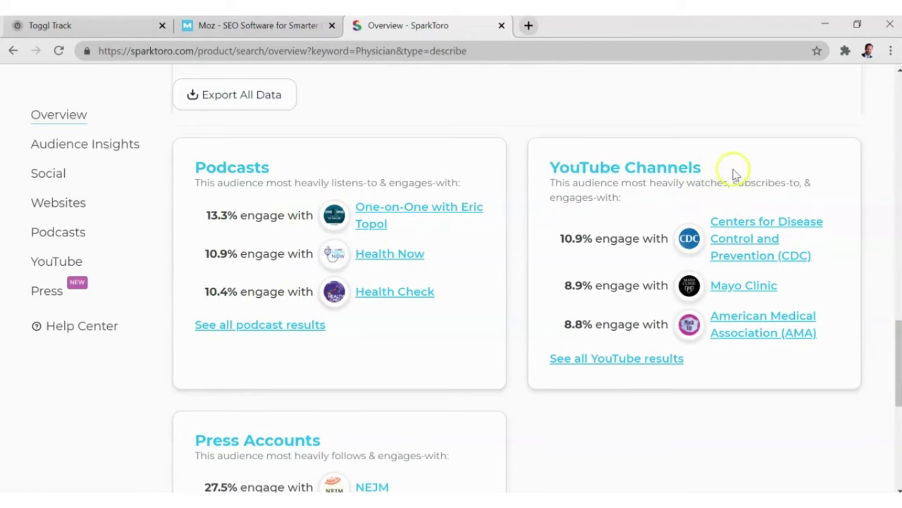
scroll(556, 340, "down", 3)
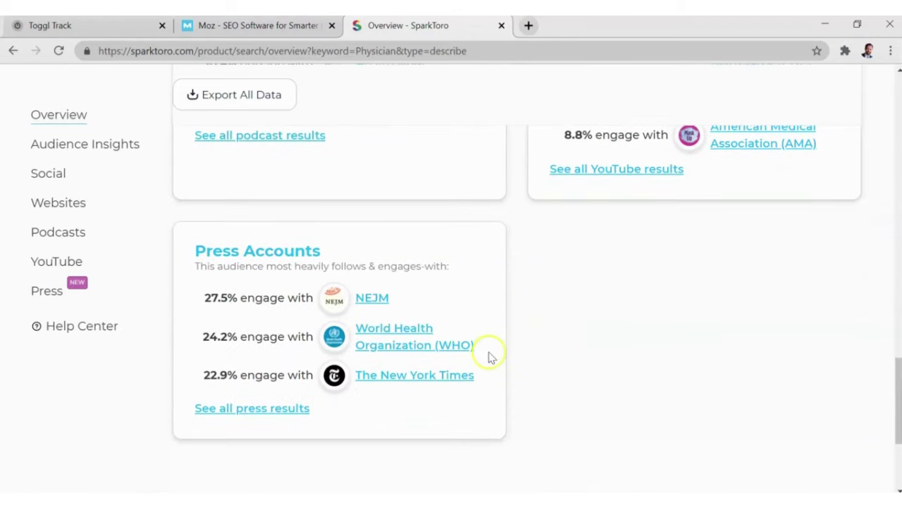
scroll(388, 346, "up", 1)
scroll(390, 392, "down", 1)
scroll(357, 376, "up", 1)
Open the Audience Insights for the Physician audience and review the audience details and the frequently used words, phrases and hashtags.
scroll(357, 379, "up", 15)
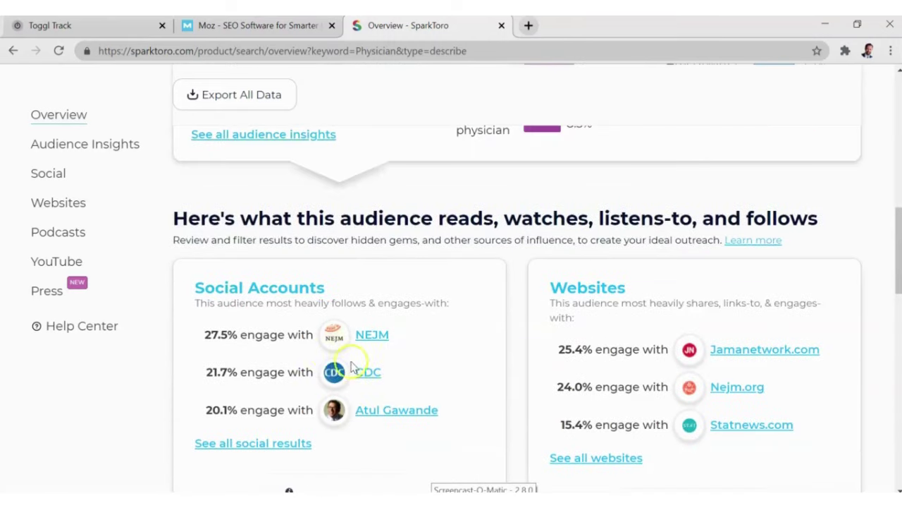
scroll(375, 278, "down", 2)
scroll(374, 278, "up", 1)
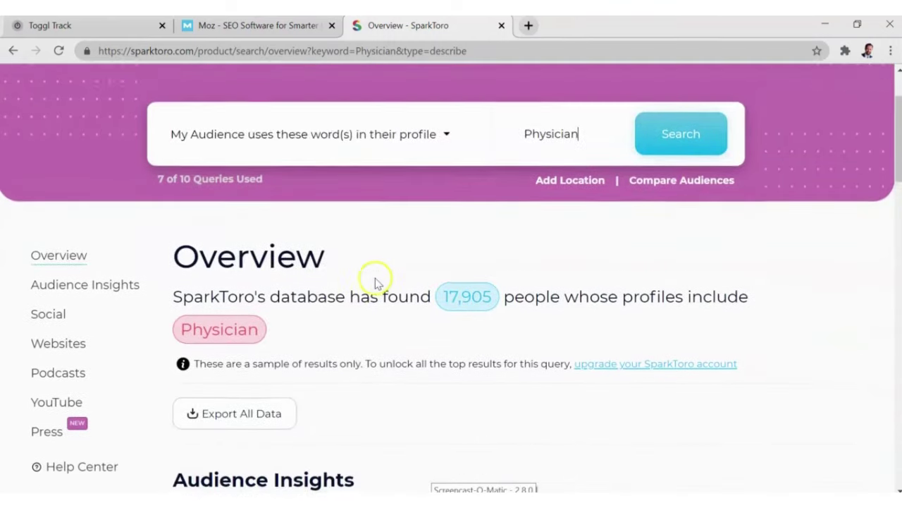
scroll(374, 277, "down", 1)
left_click(103, 202)
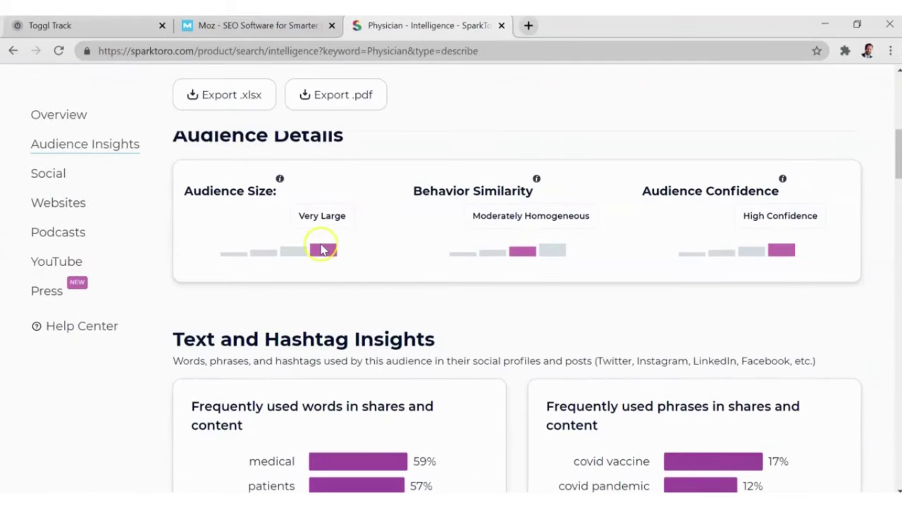
scroll(532, 242, "down", 3)
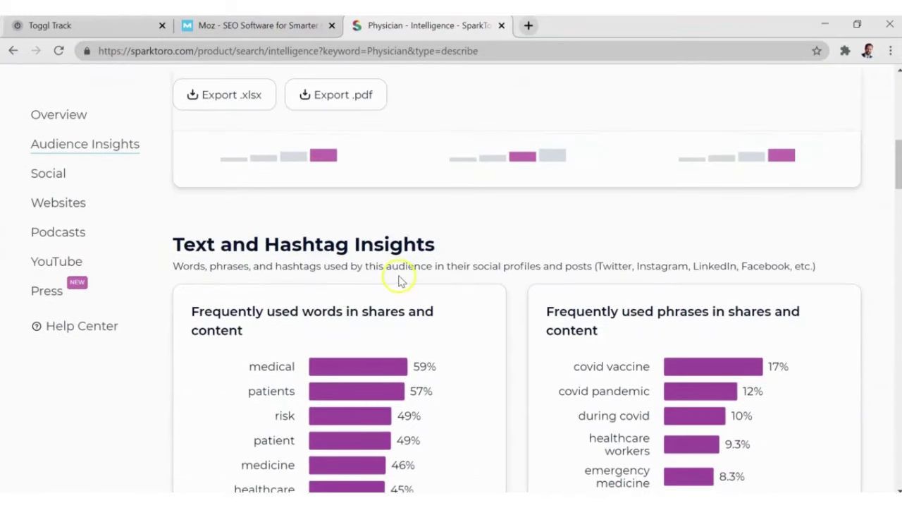
scroll(451, 289, "down", 6)
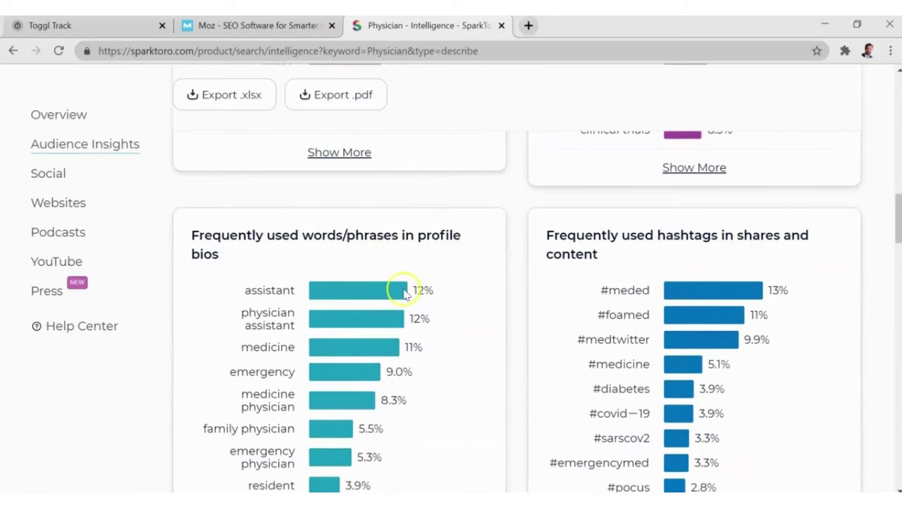
scroll(324, 272, "down", 1)
Open the Social results for the Physician audience and review the listed accounts with their audience percentage, SparkScore and follower columns.
scroll(177, 233, "up", 10)
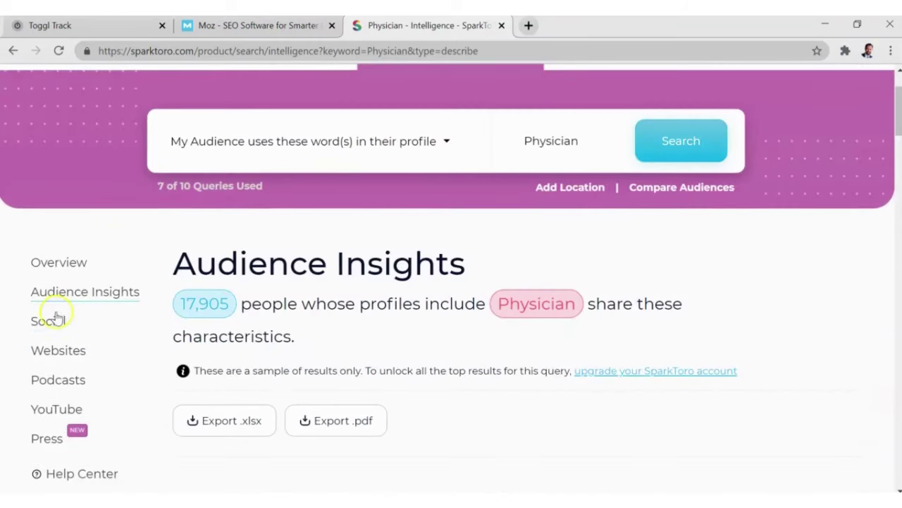
left_click(57, 321)
scroll(453, 298, "down", 6)
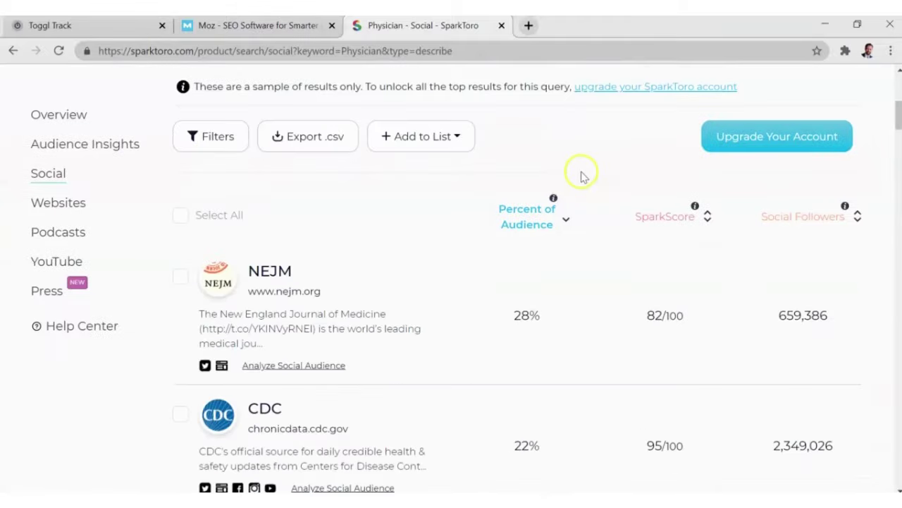
scroll(594, 169, "up", 2)
scroll(581, 242, "down", 2)
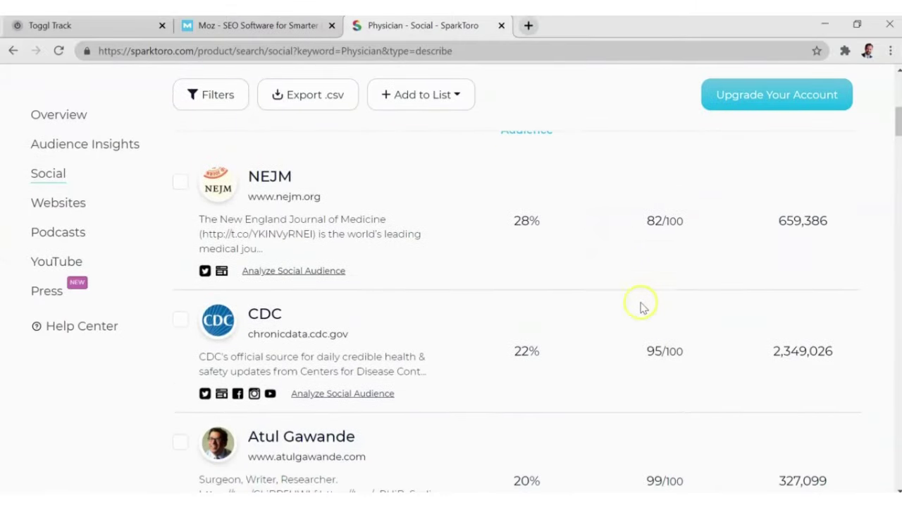
scroll(494, 239, "down", 2)
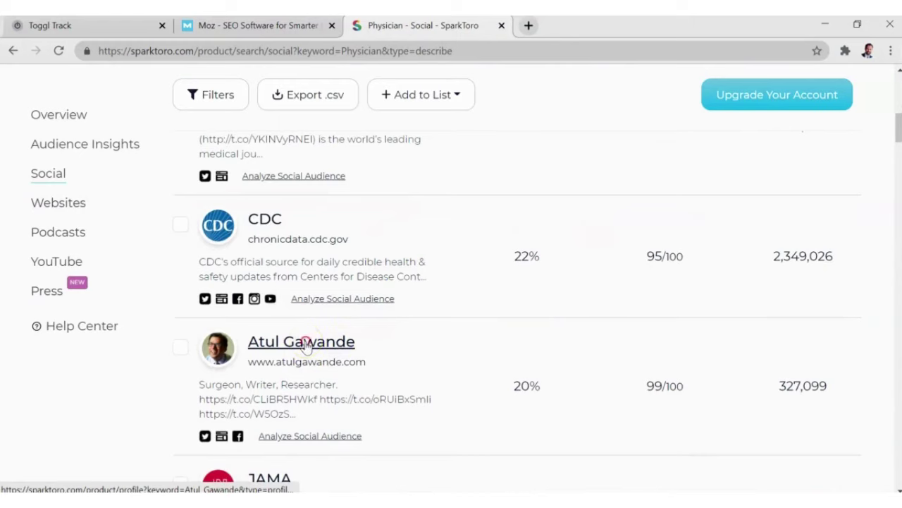
right_click(306, 341)
left_click(334, 352)
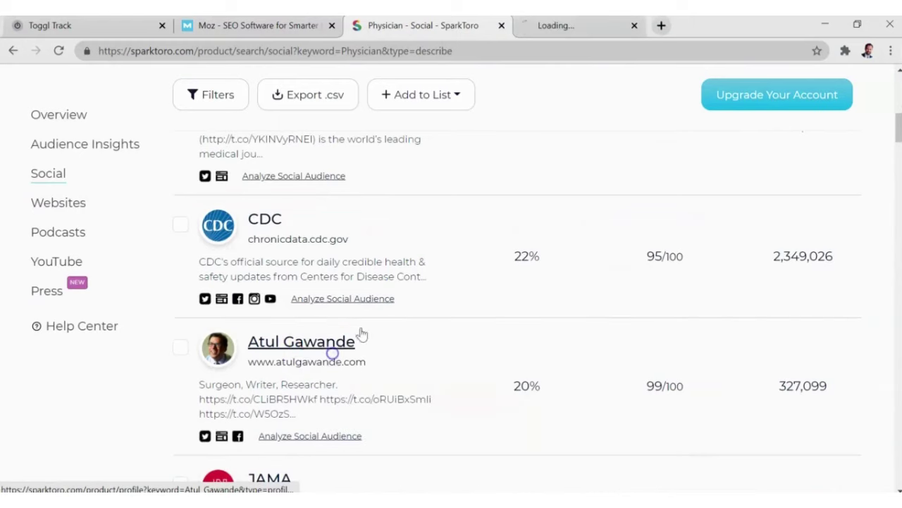
left_click(577, 30)
scroll(677, 367, "down", 3)
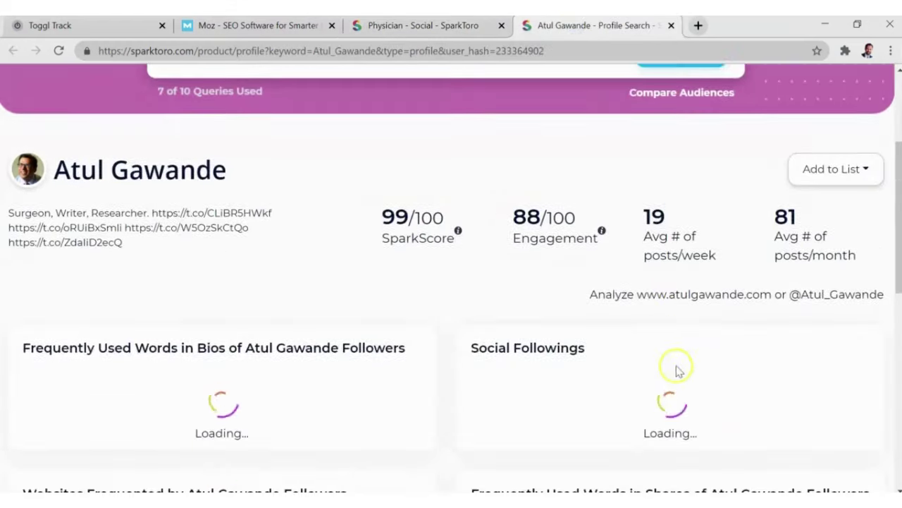
scroll(430, 204, "down", 1)
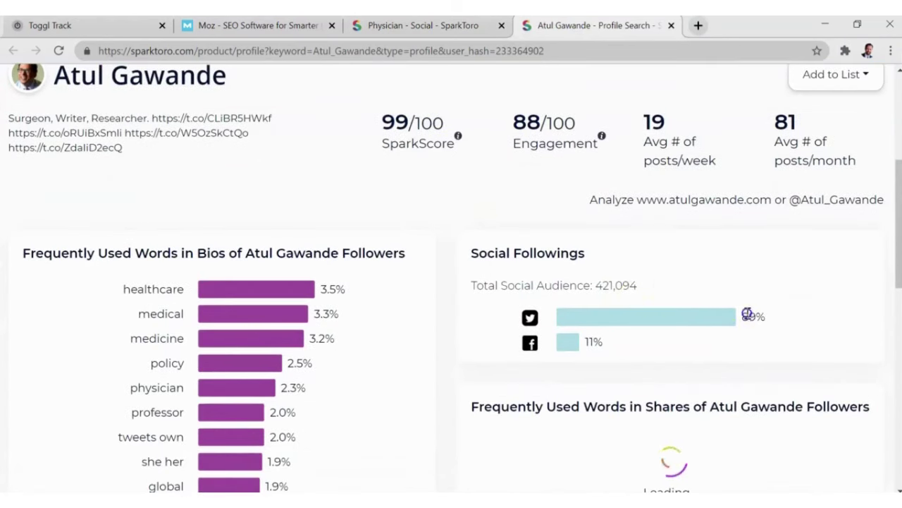
left_click_drag(748, 317, 534, 318)
scroll(544, 312, "down", 1)
scroll(574, 306, "up", 1)
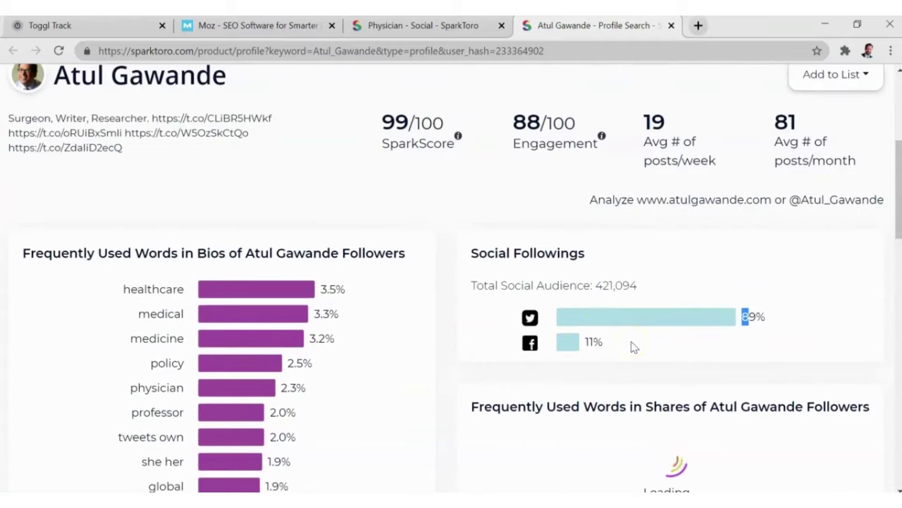
left_click(650, 346)
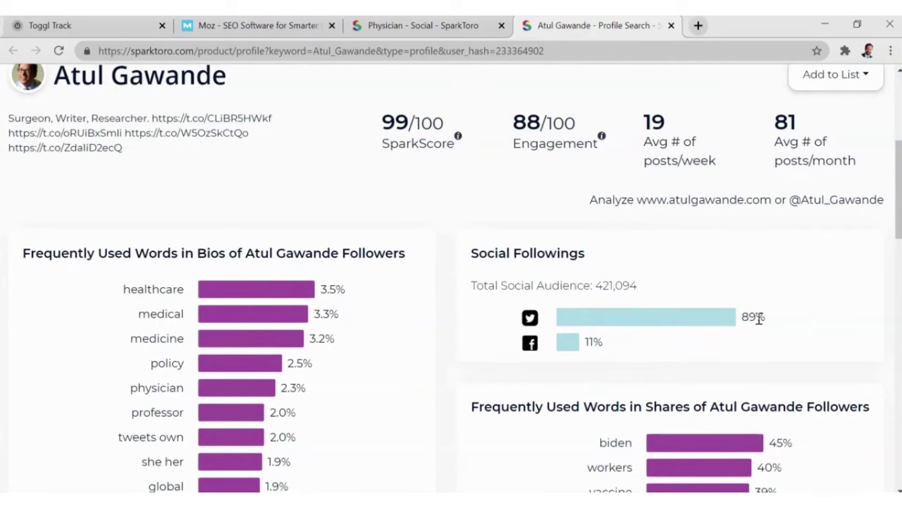
scroll(306, 165, "up", 2)
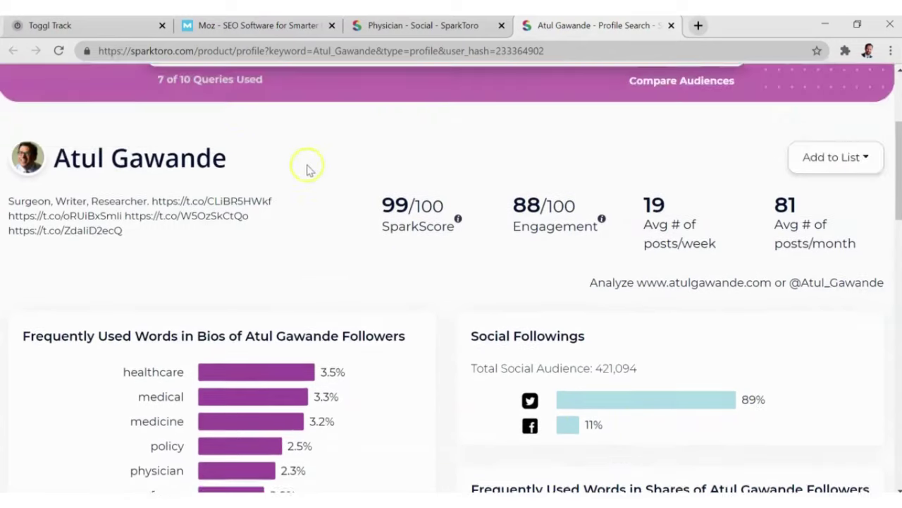
Highlight the Atul Gawande profile name and the full Twitter percentage under Social Followings, clearing each selection.
left_click_drag(230, 173, 58, 179)
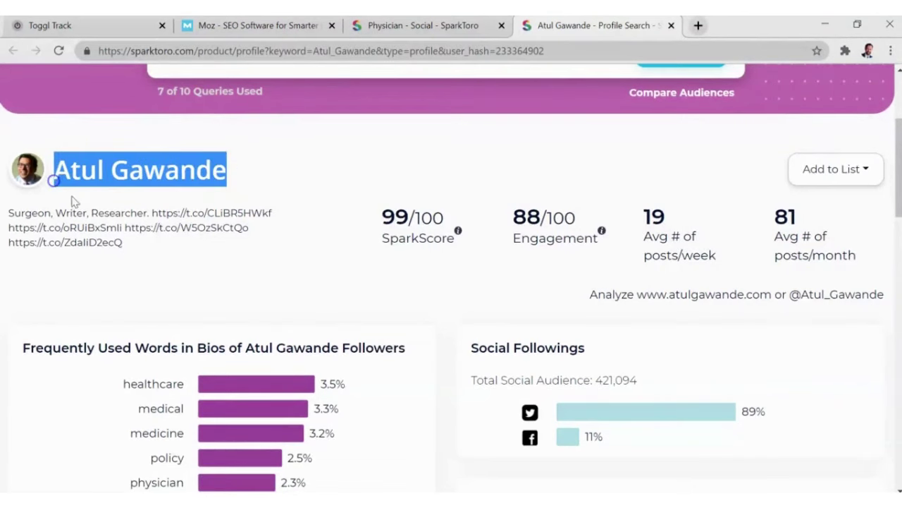
scroll(232, 296, "down", 2)
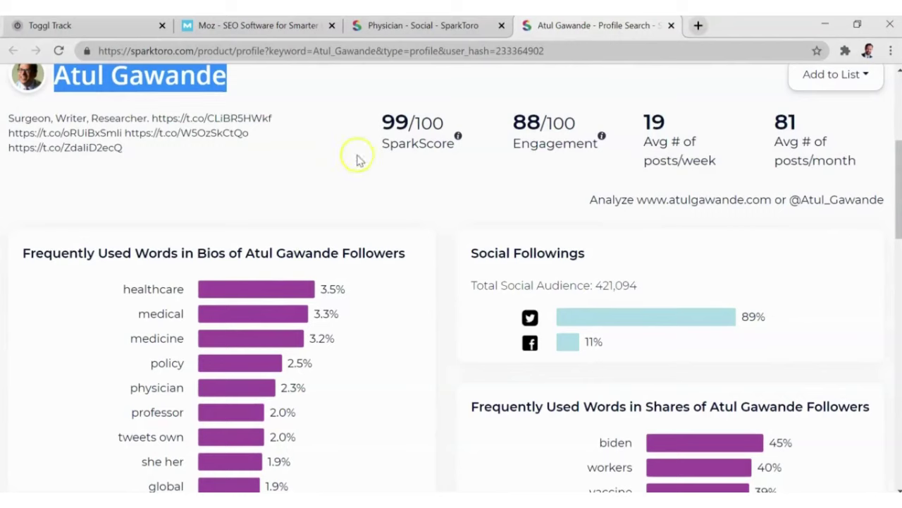
left_click(558, 193)
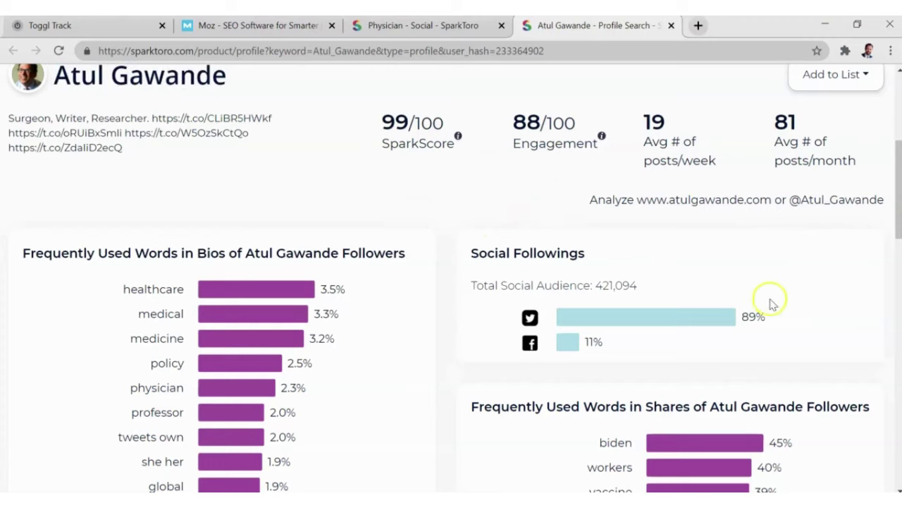
left_click_drag(742, 317, 788, 300)
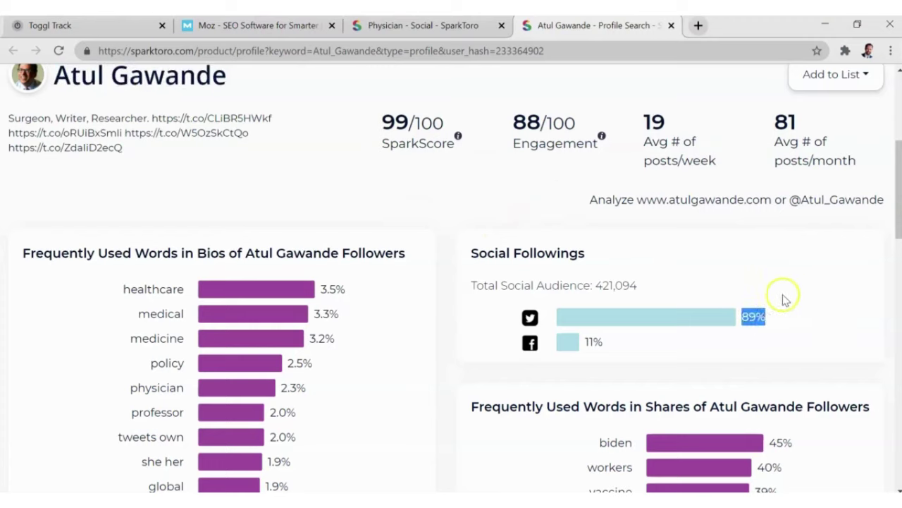
left_click(781, 318)
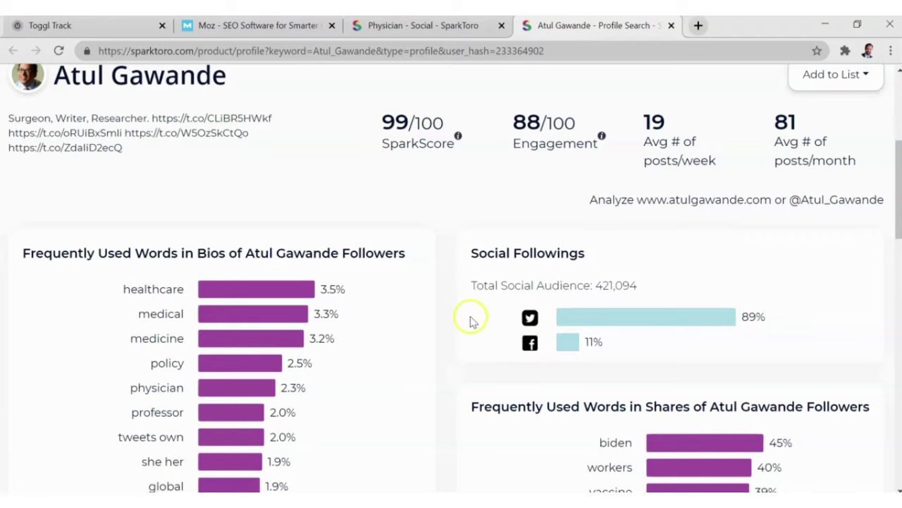
Examine the profile's SparkScore, engagement and posting figures alongside its total social audience and the followers' frequently used words.
scroll(471, 321, "up", 1)
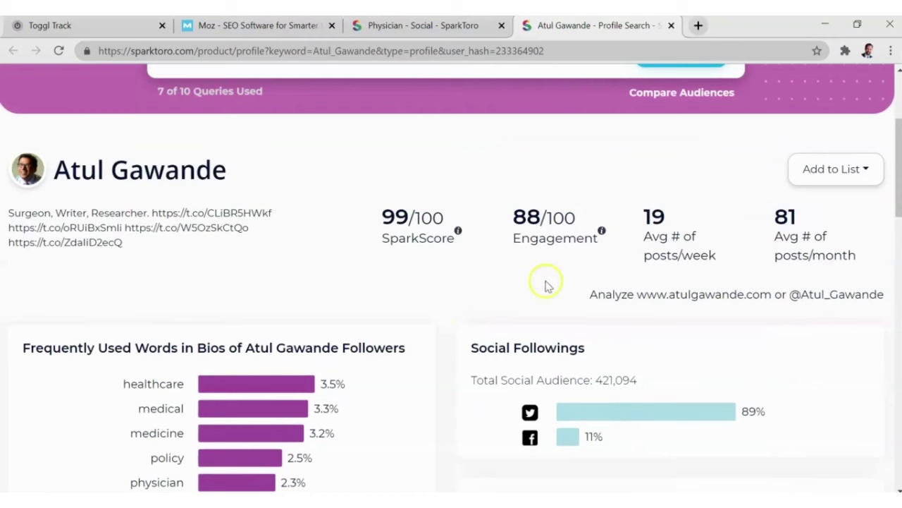
scroll(557, 282, "up", 1)
scroll(561, 282, "down", 2)
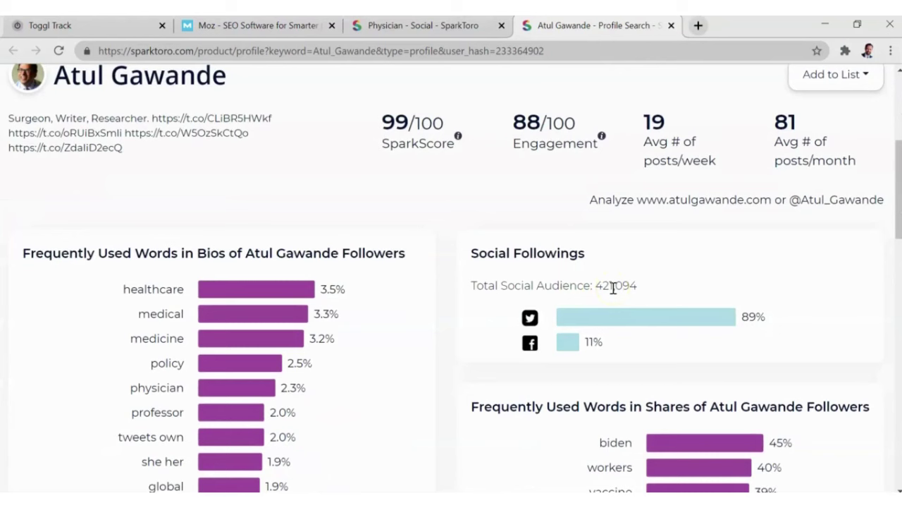
scroll(609, 287, "down", 1)
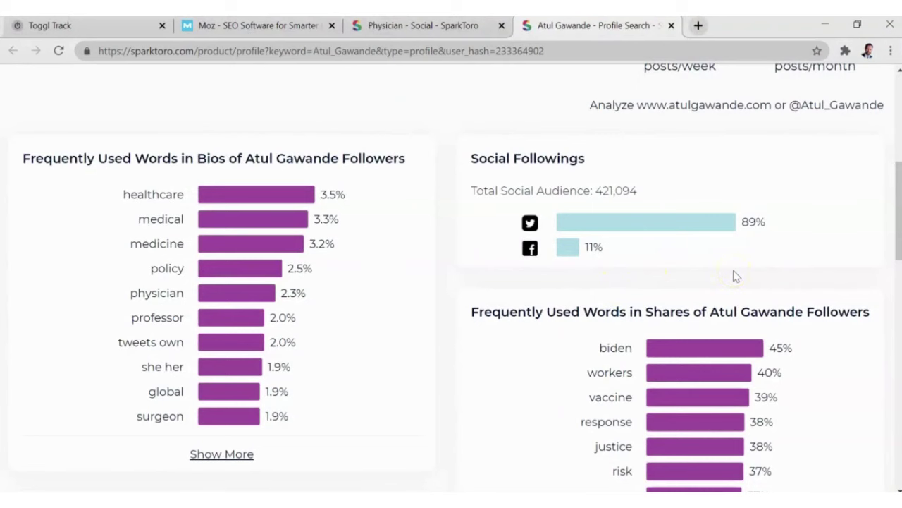
scroll(733, 276, "up", 1)
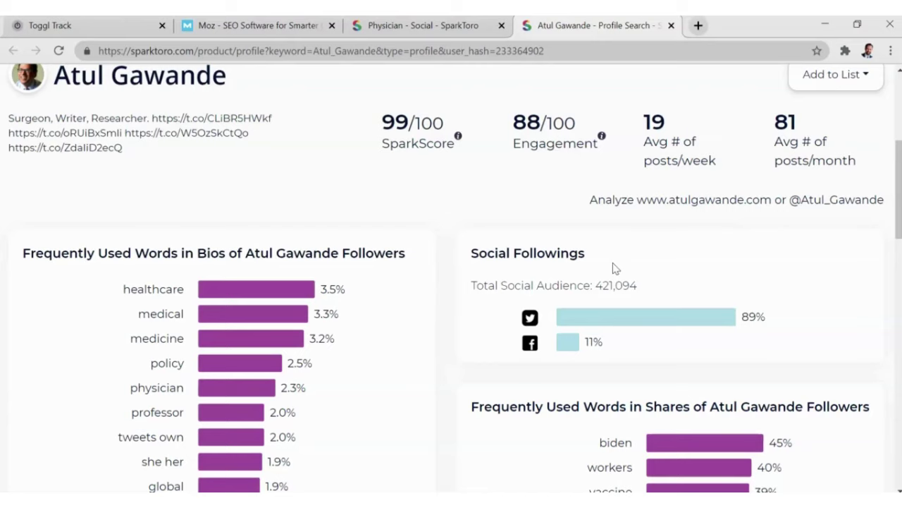
Return to the Physician Social results, find Kevin Pho, M.D., and highlight that name before clearing the selection.
left_click(469, 28)
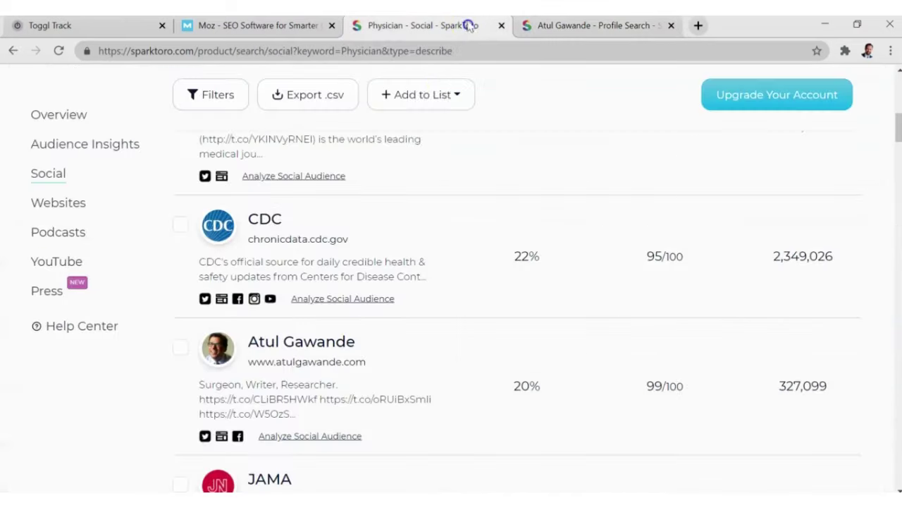
scroll(423, 250, "down", 4)
scroll(510, 272, "down", 9)
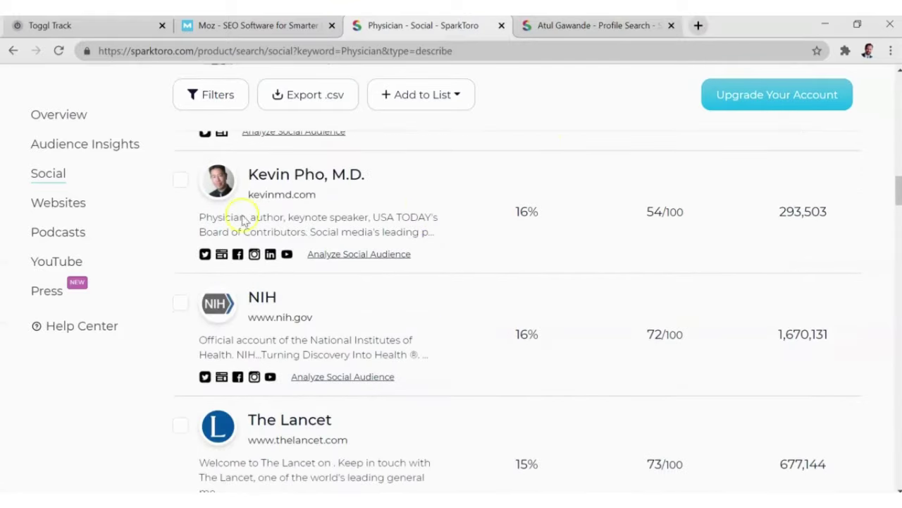
scroll(393, 289, "down", 2)
scroll(401, 286, "up", 1)
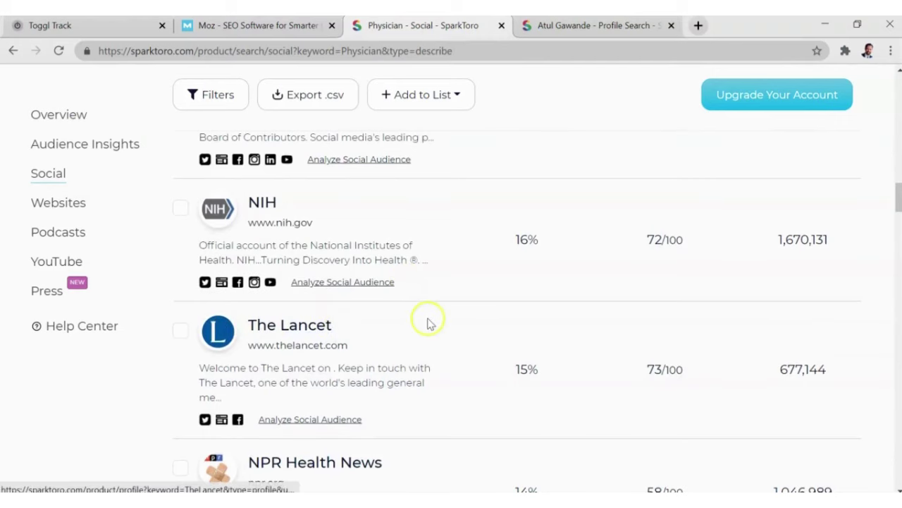
scroll(428, 320, "up", 3)
left_click_drag(394, 274, 246, 265)
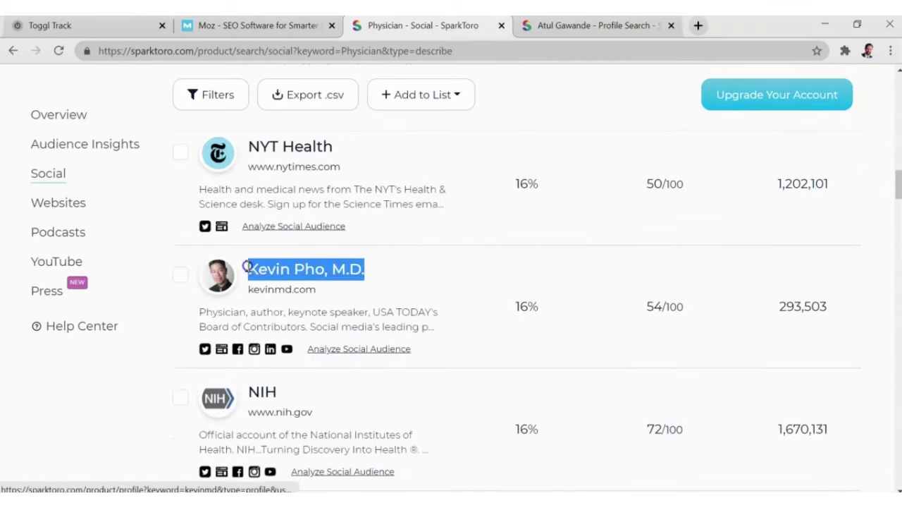
left_click(471, 275)
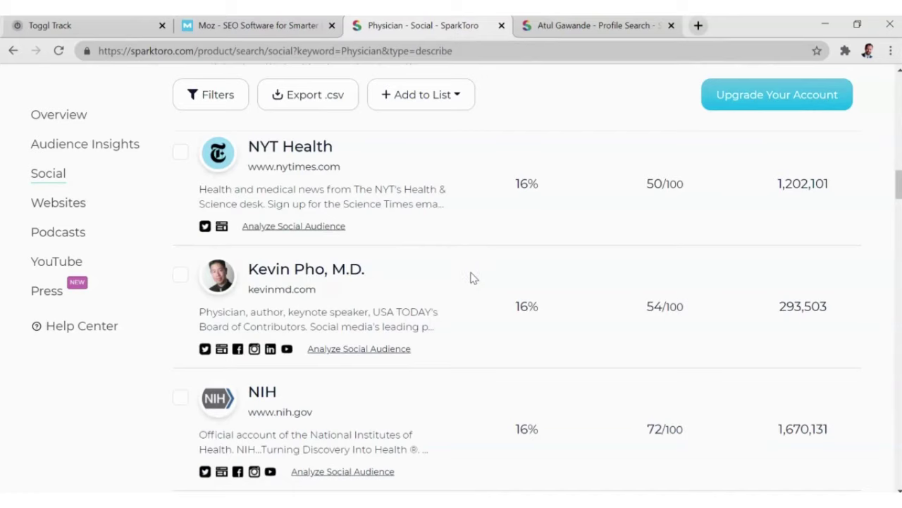
Look over the Social entries around The Lancet and open Kevin Pho, M.D.'s profile.
scroll(472, 278, "down", 1)
scroll(472, 278, "down", 2)
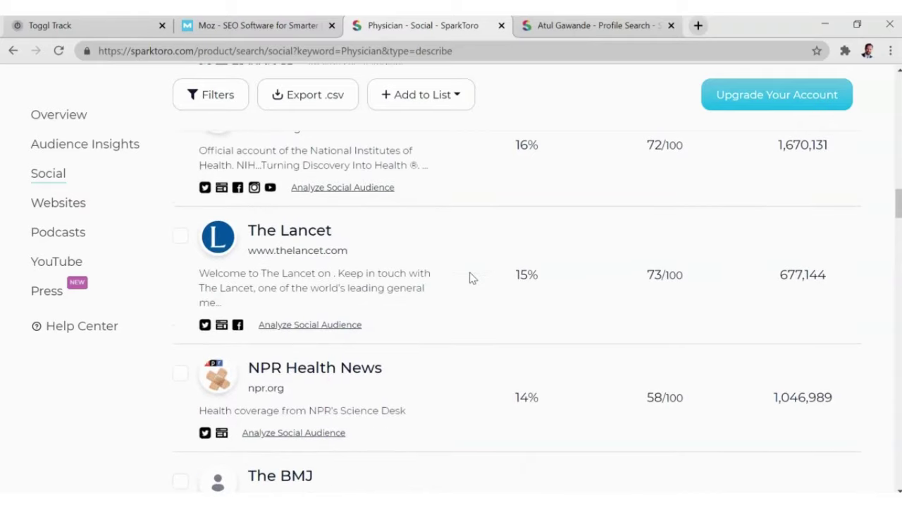
scroll(472, 277, "down", 2)
scroll(432, 303, "up", 5)
scroll(414, 273, "up", 1)
scroll(414, 274, "up", 1)
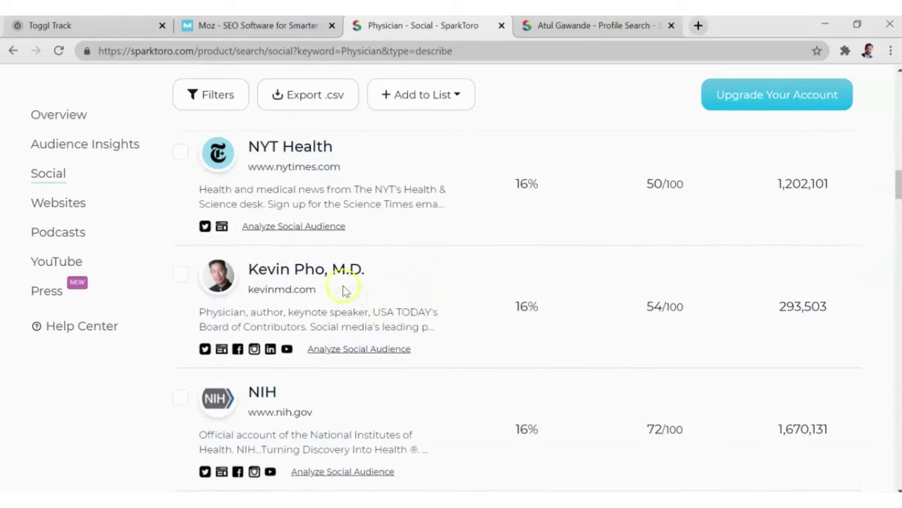
left_click(345, 272)
Examine Kevin Pho's Social Followings by platform, highlighting the Instagram percentage, and check the profile's headline scores.
scroll(484, 285, "down", 5)
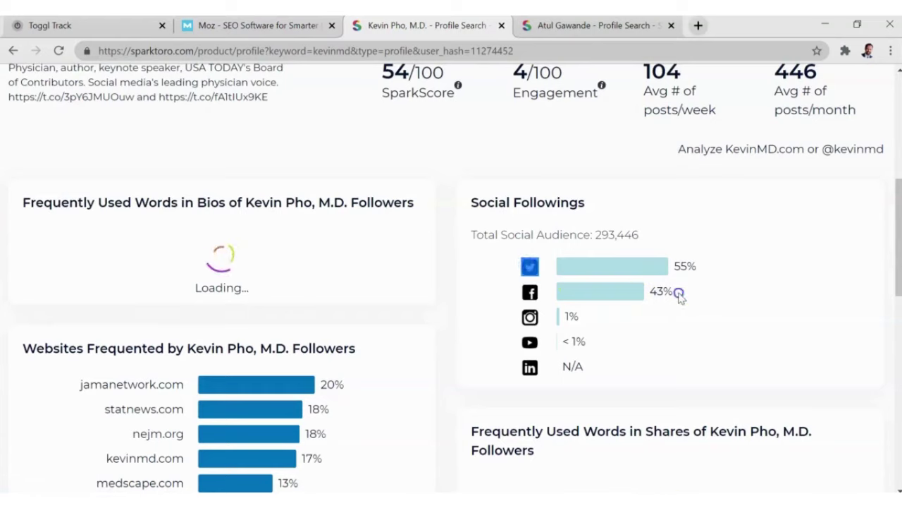
left_click_drag(547, 321, 652, 315)
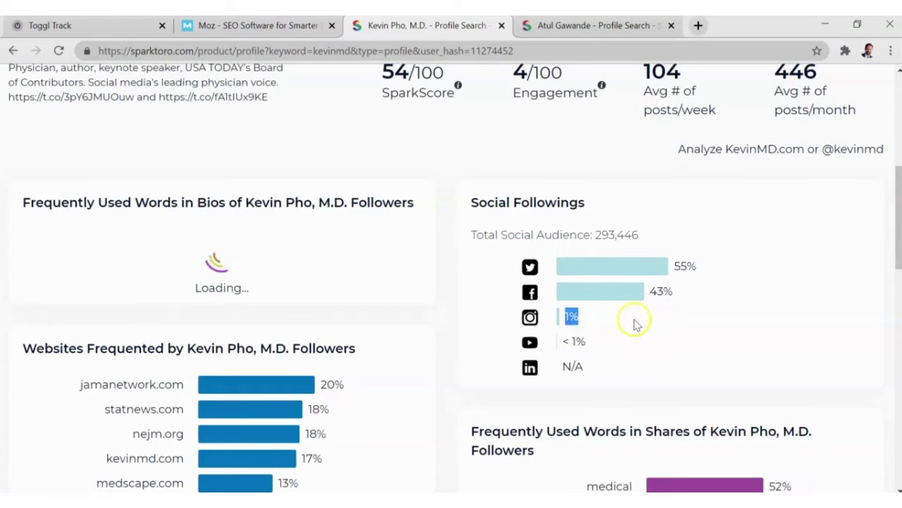
scroll(633, 318, "down", 2)
scroll(659, 321, "up", 4)
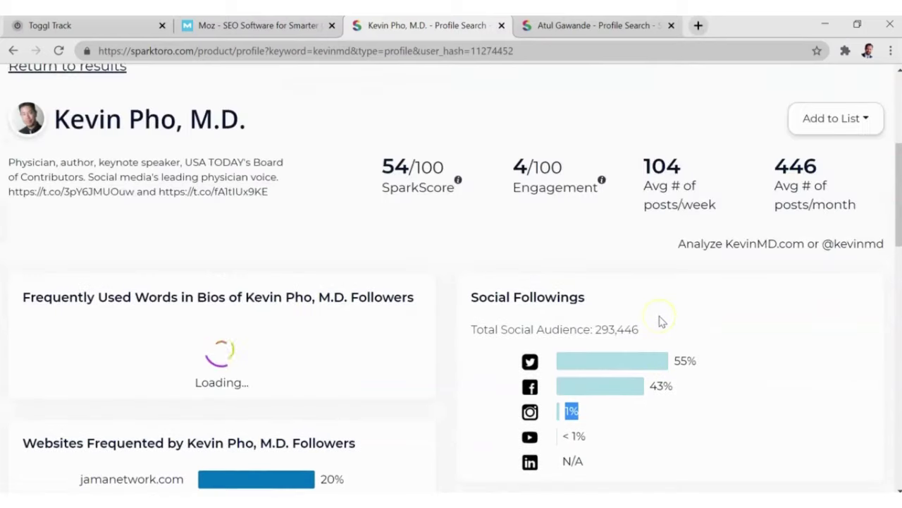
Go back to the Physician Social results and review the last unlocked accounts, including NPR Health News and The BMJ.
left_click(14, 52)
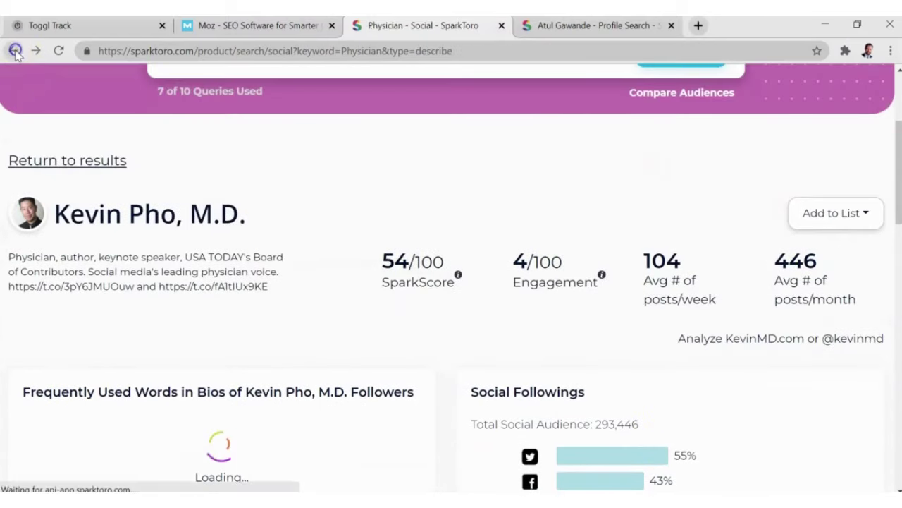
scroll(379, 344, "down", 8)
scroll(379, 338, "down", 7)
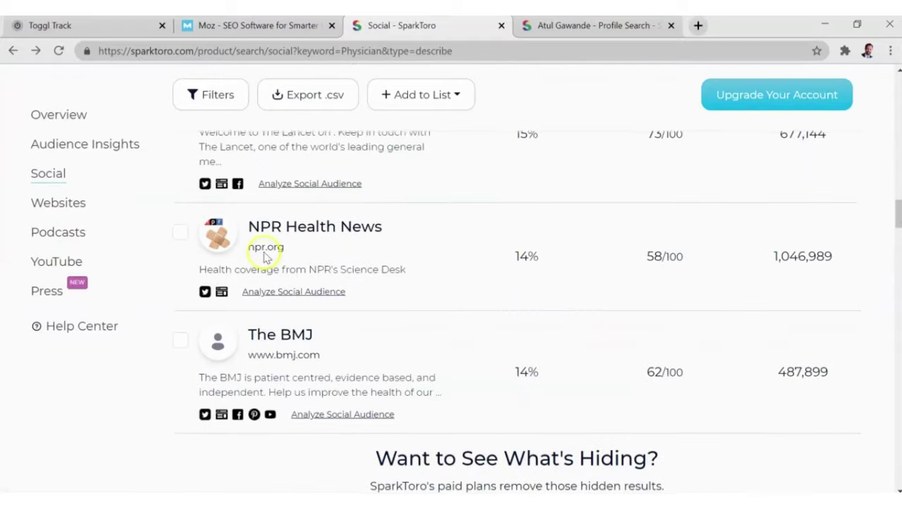
scroll(105, 250, "up", 3)
Open the Websites results for Physician and review the unlocked sites from Jamanetwork.com down to Pubmed.Ncbi.Nlm.Nih.gov.
left_click(74, 205)
scroll(515, 337, "down", 5)
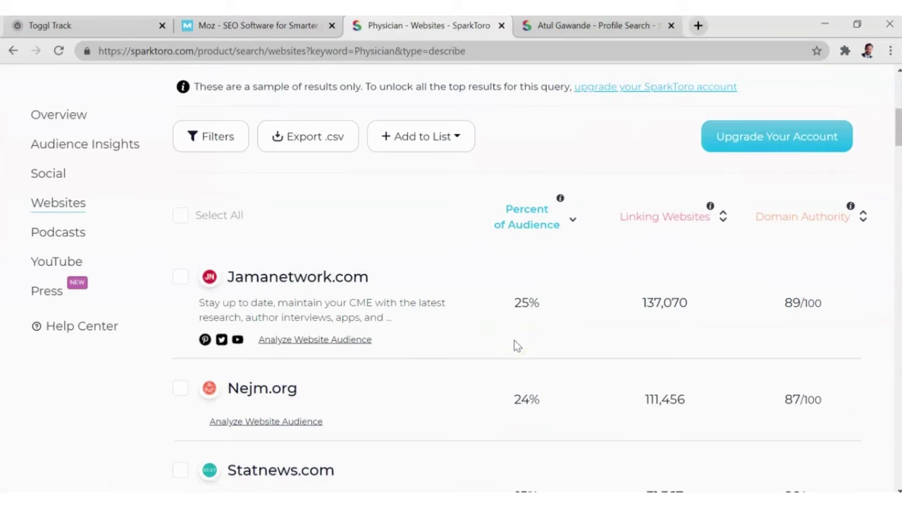
left_click(518, 350)
scroll(515, 352, "down", 3)
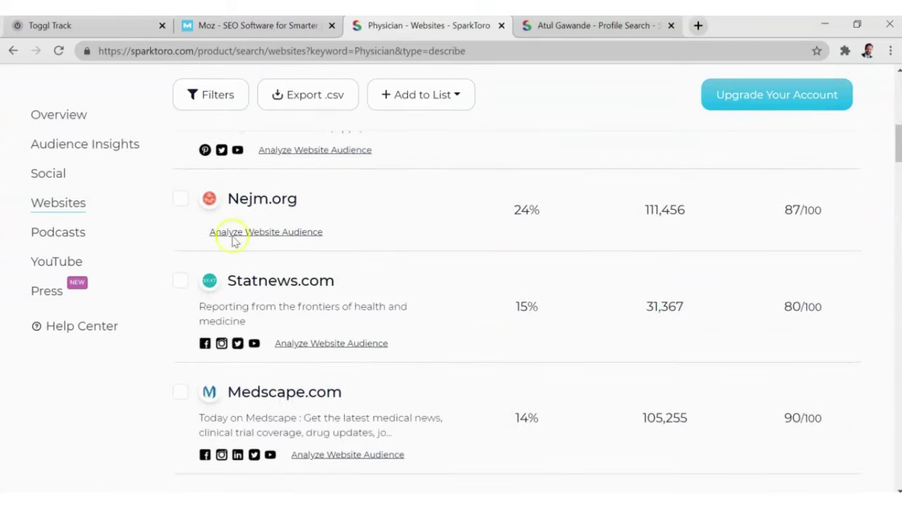
scroll(233, 238, "up", 1)
scroll(423, 359, "down", 3)
scroll(298, 284, "down", 3)
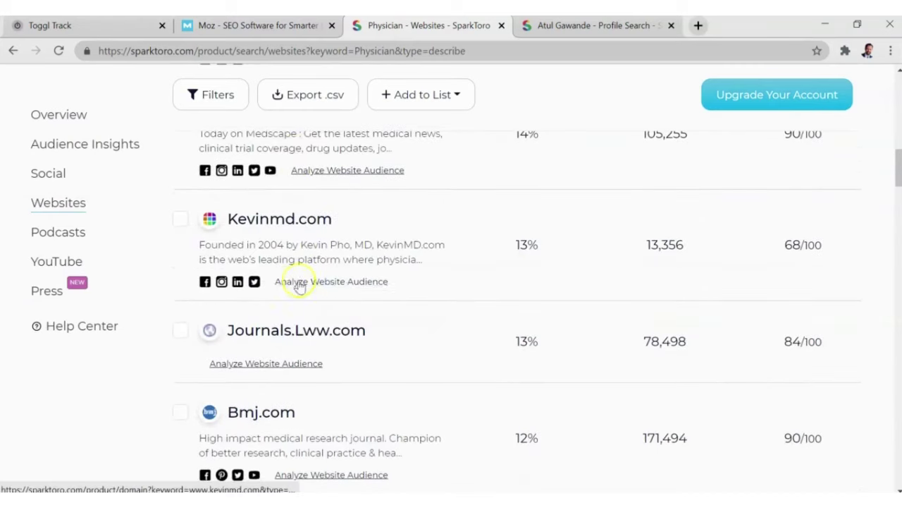
scroll(349, 258, "down", 3)
scroll(353, 258, "down", 3)
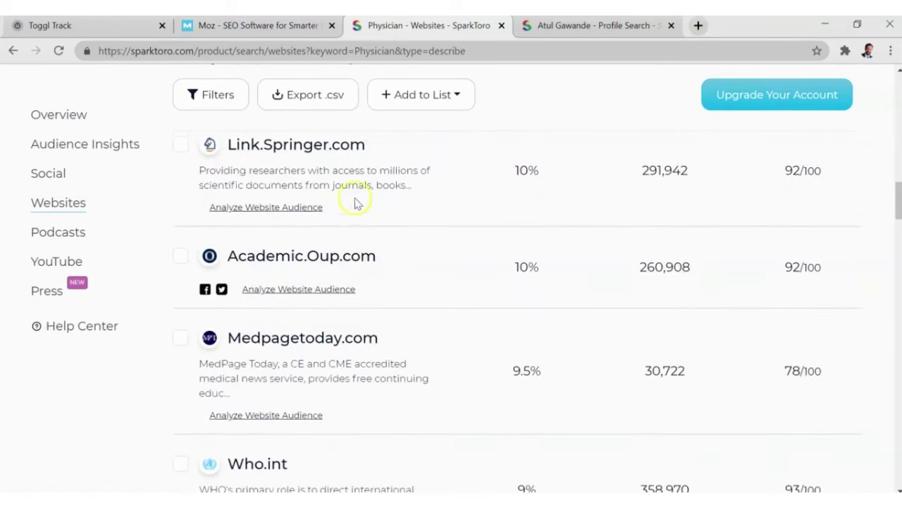
scroll(359, 202, "down", 6)
scroll(459, 272, "down", 4)
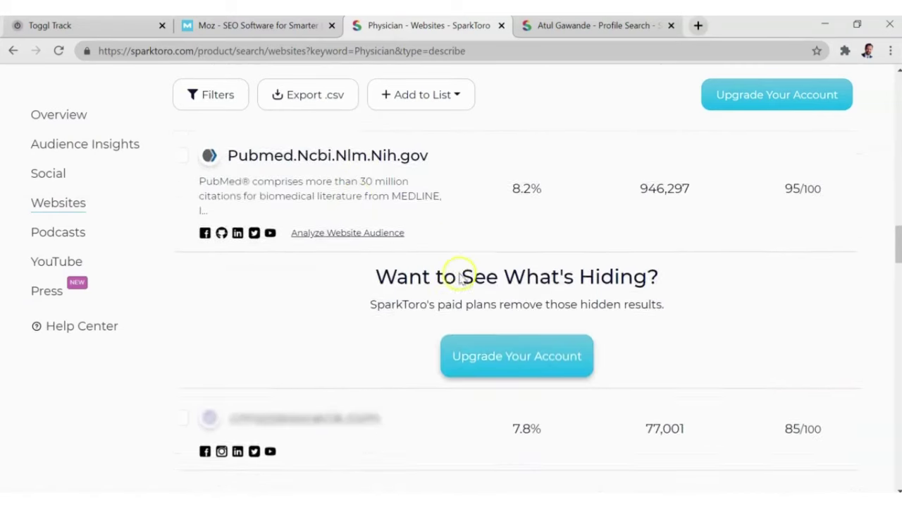
Compare the last unlocked websites with the blurred entries beyond the upgrade offer, checking their audience percentages.
scroll(550, 381, "up", 3)
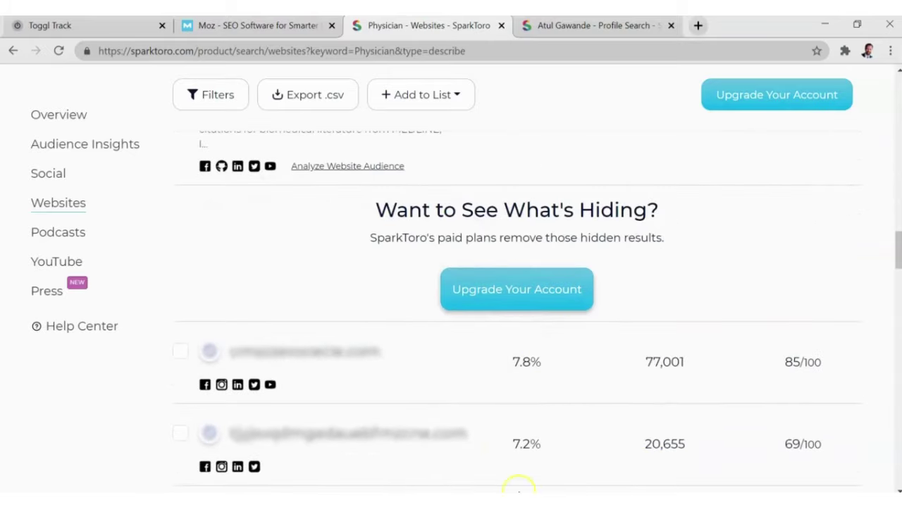
scroll(540, 403, "down", 1)
scroll(539, 403, "down", 3)
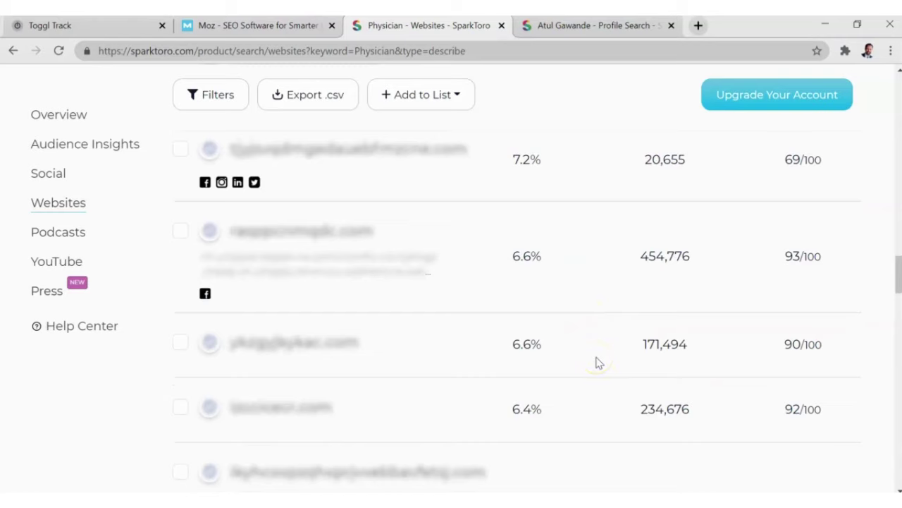
scroll(596, 362, "up", 6)
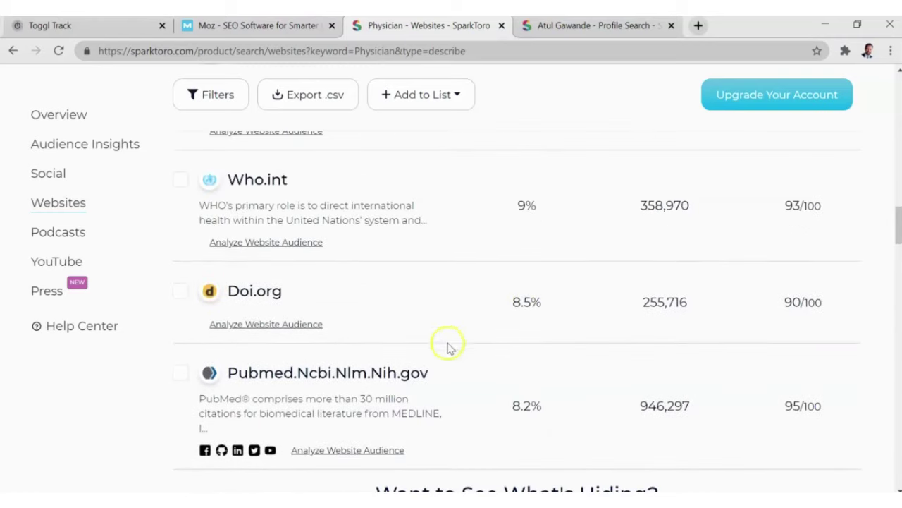
scroll(376, 327, "down", 6)
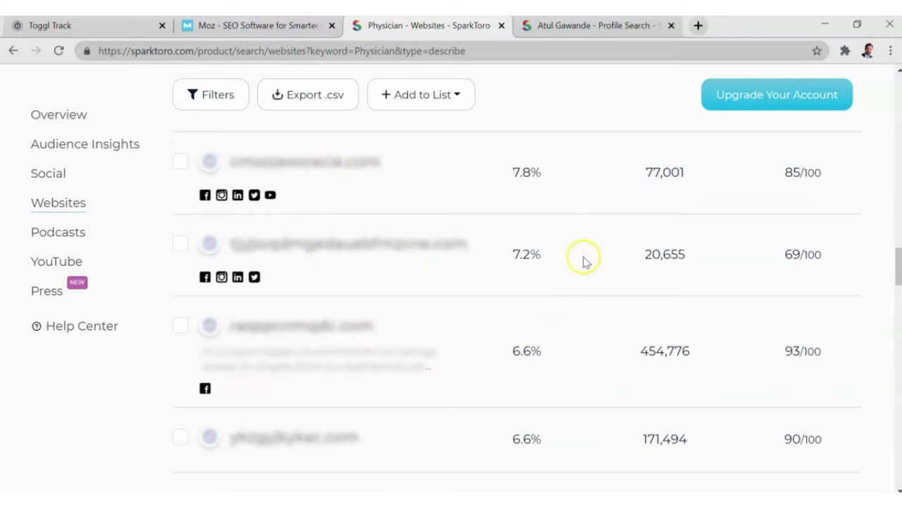
scroll(357, 214, "down", 5)
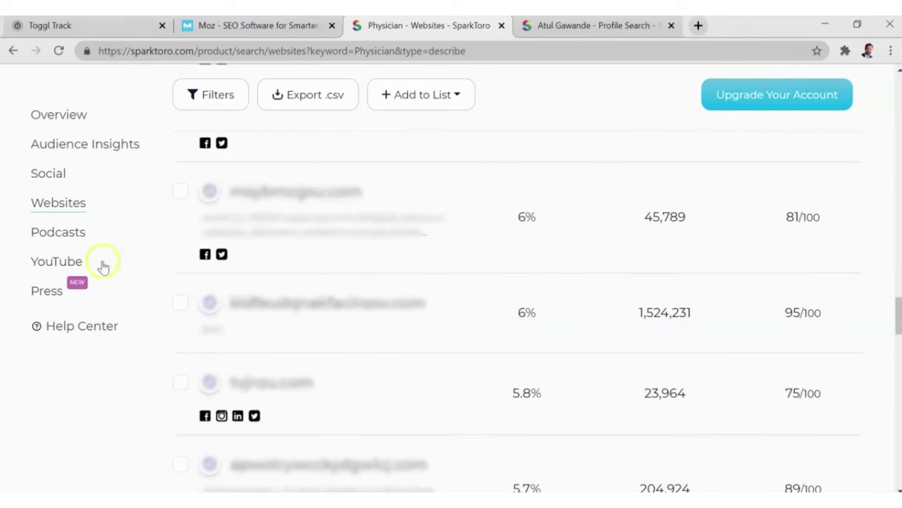
Open the Podcasts results for Physician and review the unlocked shows from One-on-One with Eric Topol to This Week in Cardiology.
left_click(75, 237)
scroll(372, 287, "down", 4)
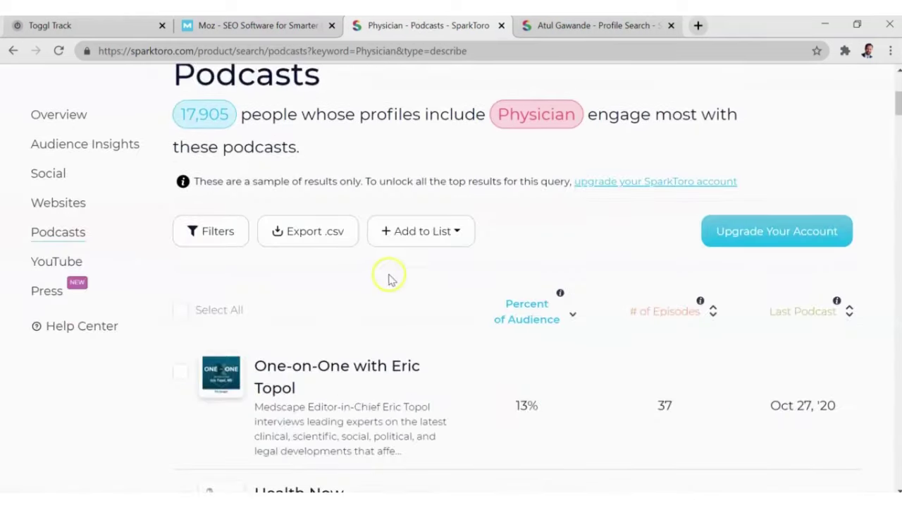
scroll(455, 304, "down", 3)
scroll(430, 311, "down", 3)
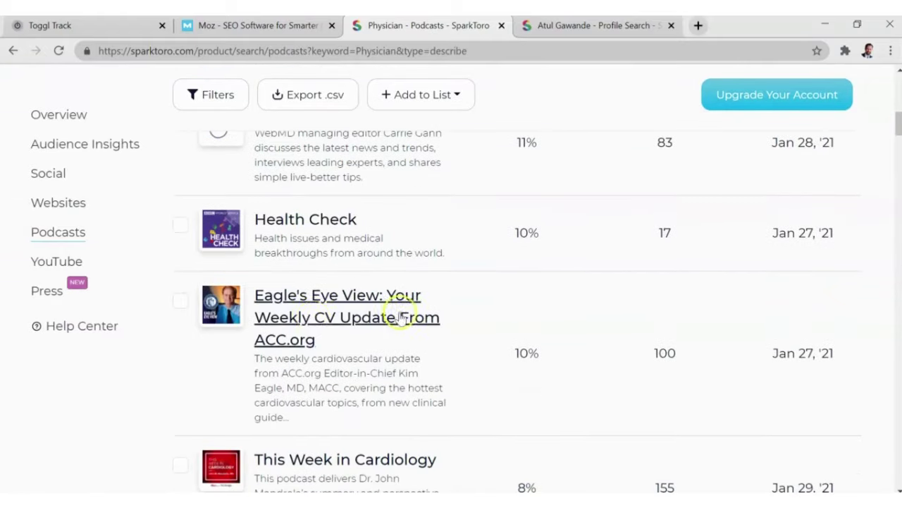
scroll(360, 342, "down", 3)
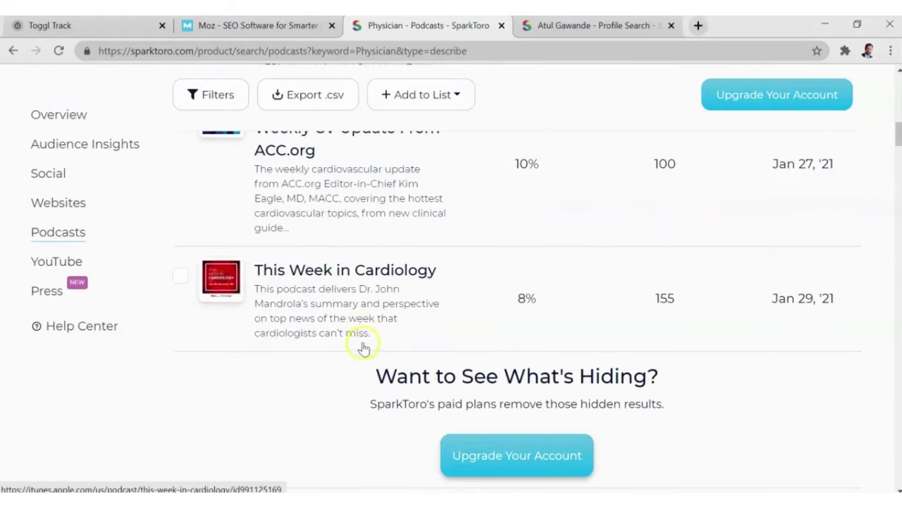
scroll(491, 330, "up", 10)
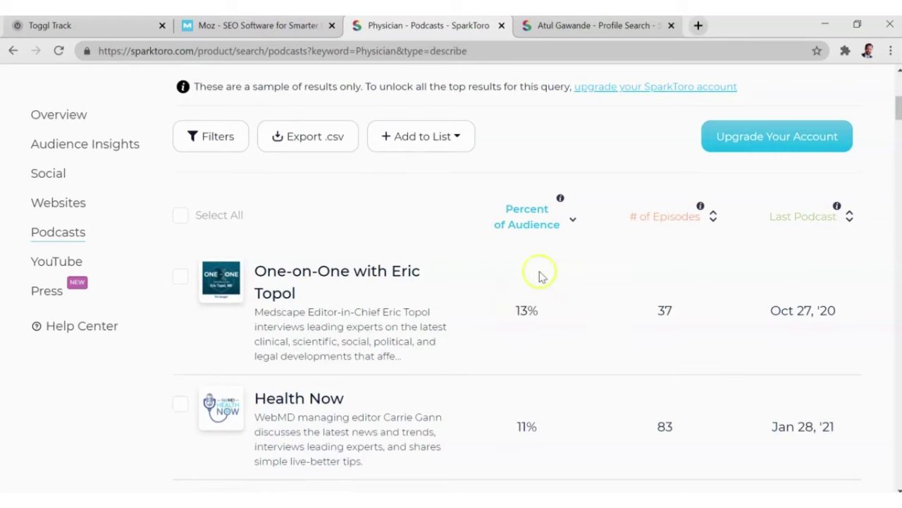
Examine the podcasts' audience share, episode numbers and last podcast dates, including the blurred entries beyond the upgrade offer.
scroll(455, 273, "down", 3)
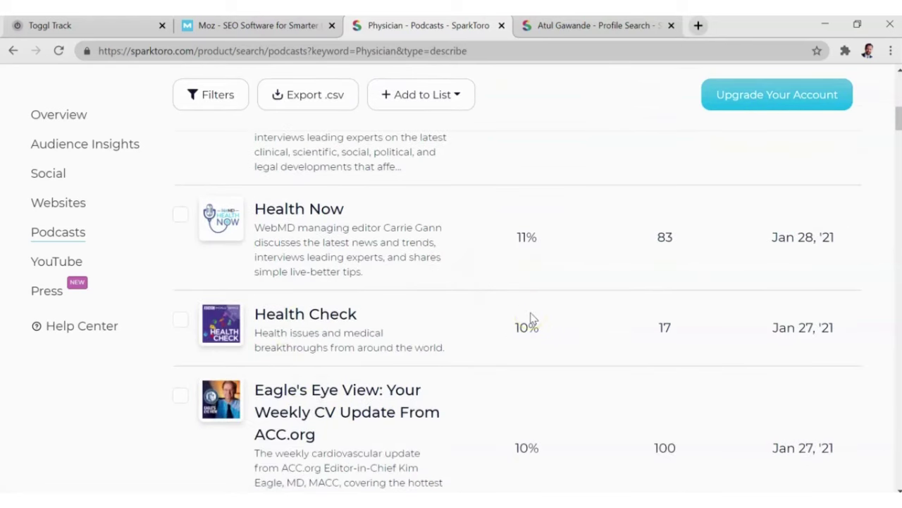
scroll(533, 318, "down", 3)
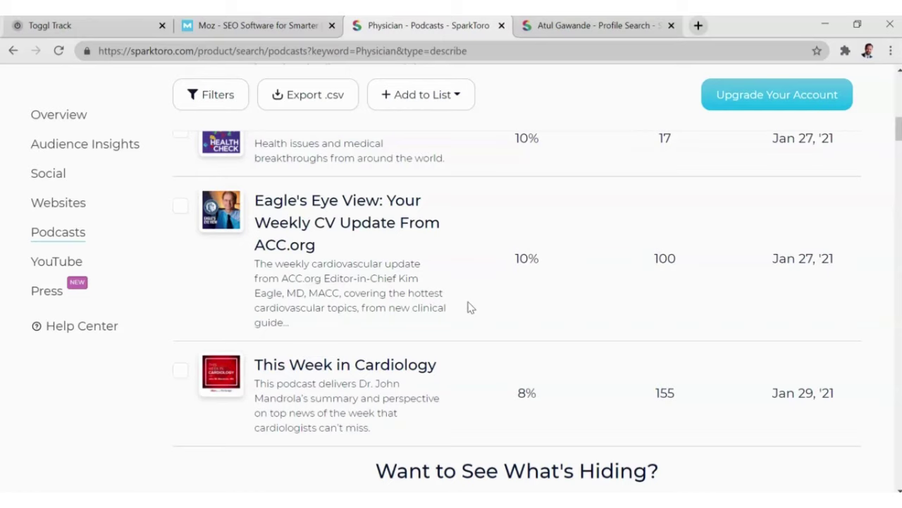
scroll(468, 306, "down", 5)
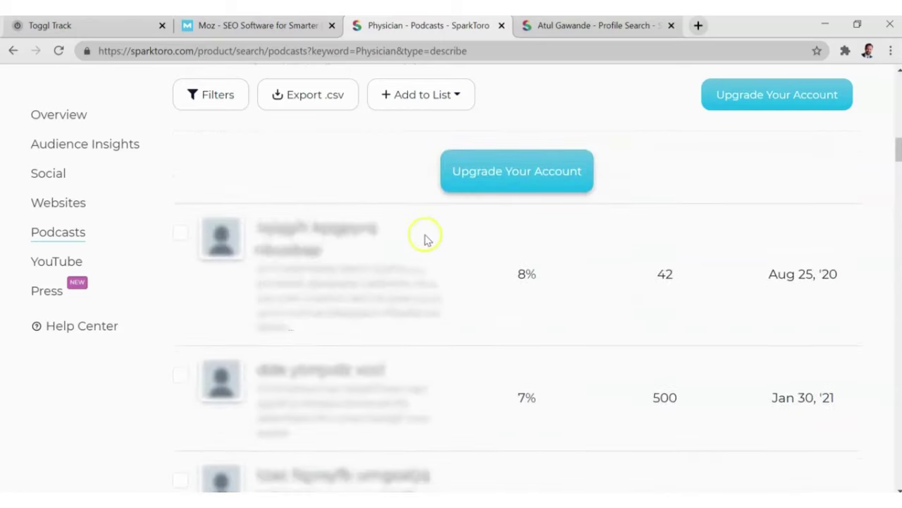
scroll(419, 232, "up", 8)
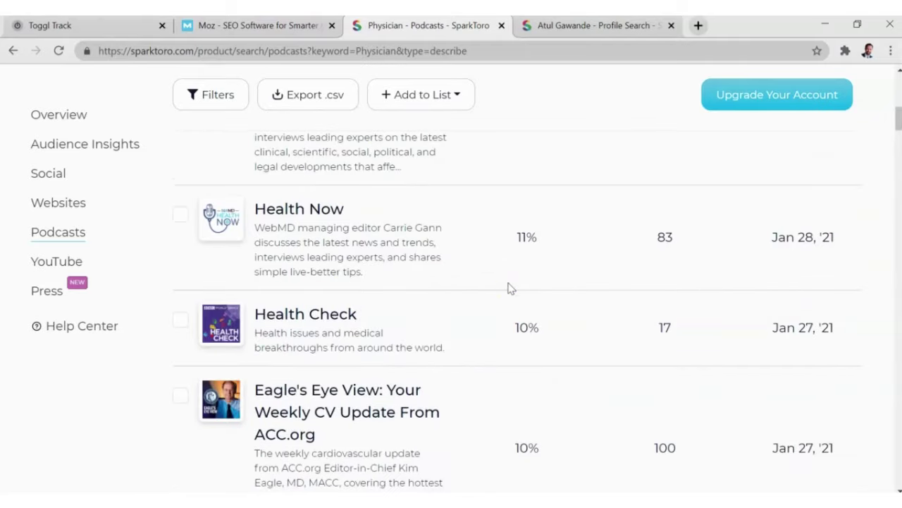
scroll(430, 257, "down", 2)
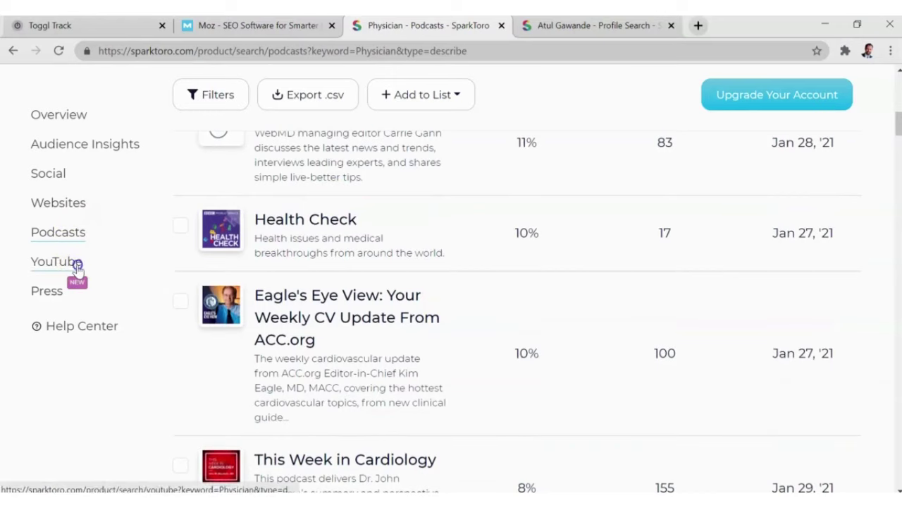
Open the YouTube results for Physician and examine the top channels' audience share, subscribers and views.
left_click(78, 263)
scroll(514, 357, "down", 7)
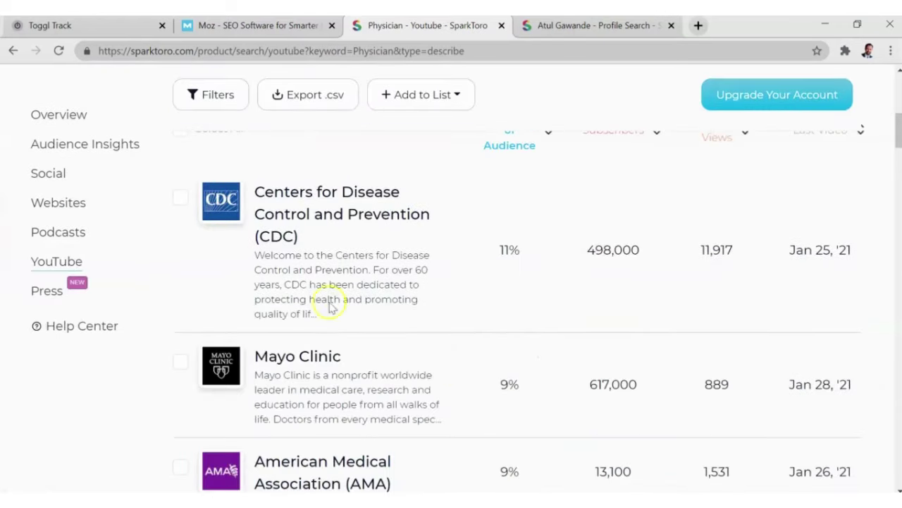
scroll(362, 327, "down", 6)
scroll(369, 326, "up", 4)
scroll(373, 322, "down", 1)
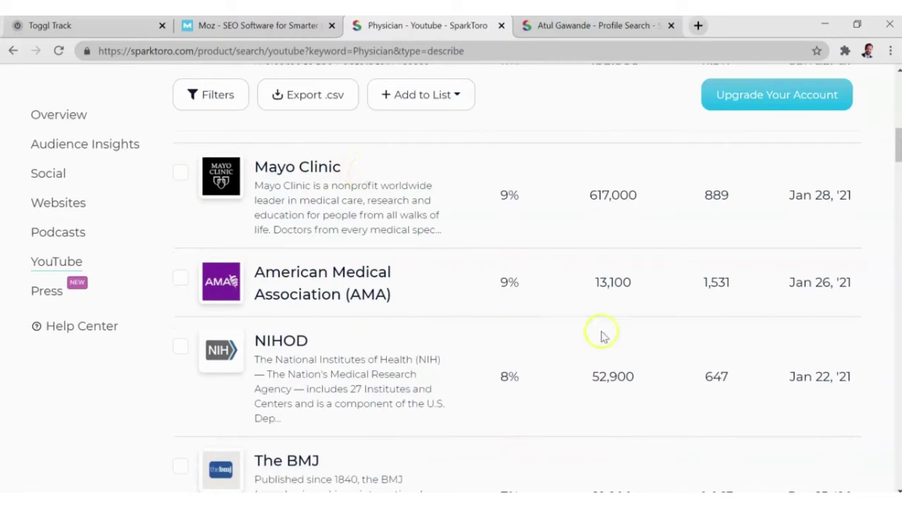
Highlight the Mayo Clinic channel name, clear the selection, and review the remaining unlocked channels down to The BMJ.
left_click_drag(369, 168, 246, 171)
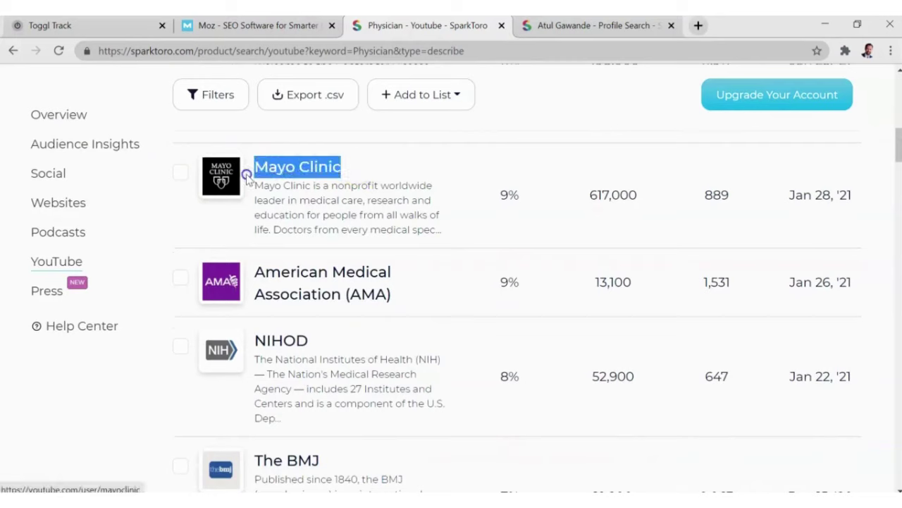
left_click(404, 164)
scroll(503, 181, "down", 7)
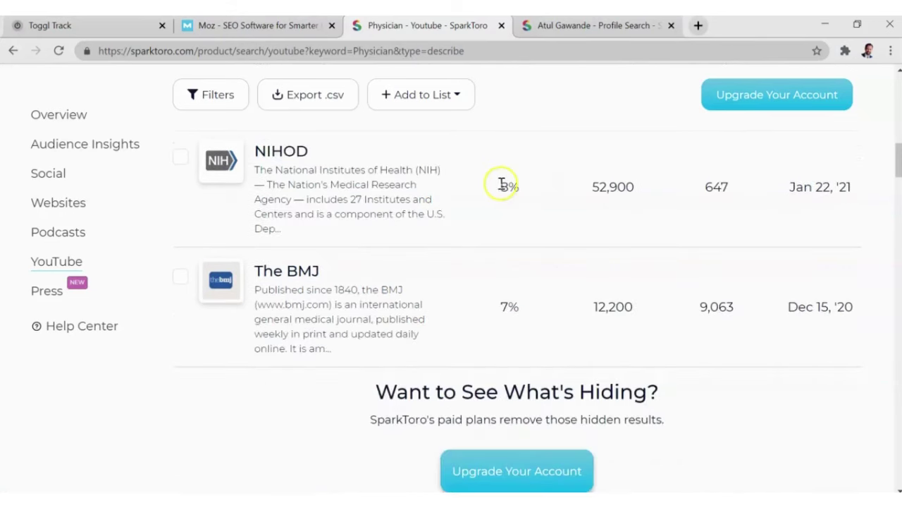
Open the Press results for Physician and review the press accounts from NEJM down to The Wall Street Journal.
left_click(45, 291)
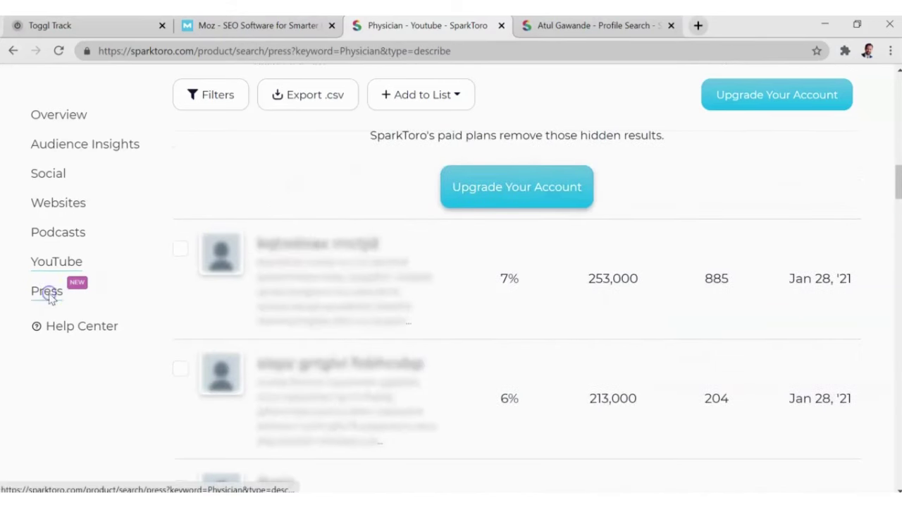
scroll(386, 332, "down", 5)
scroll(383, 326, "down", 3)
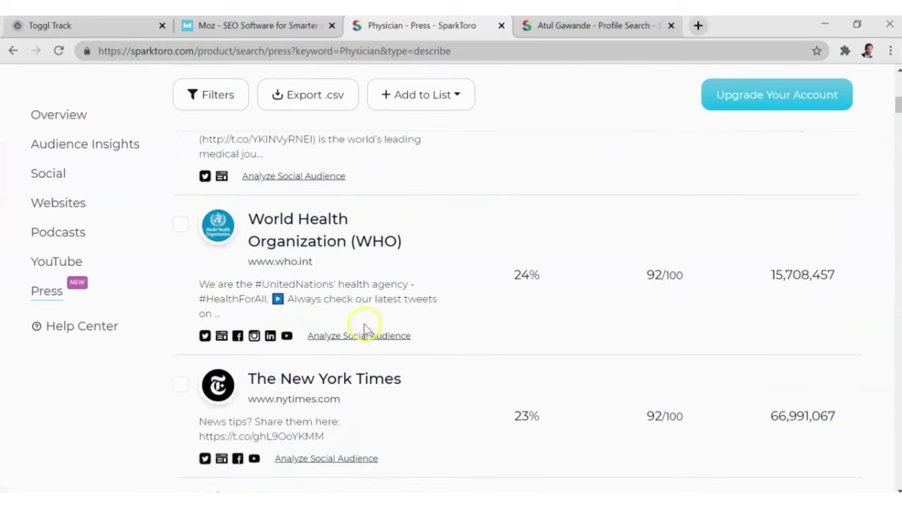
scroll(416, 246, "up", 1)
scroll(416, 250, "up", 4)
scroll(362, 268, "down", 4)
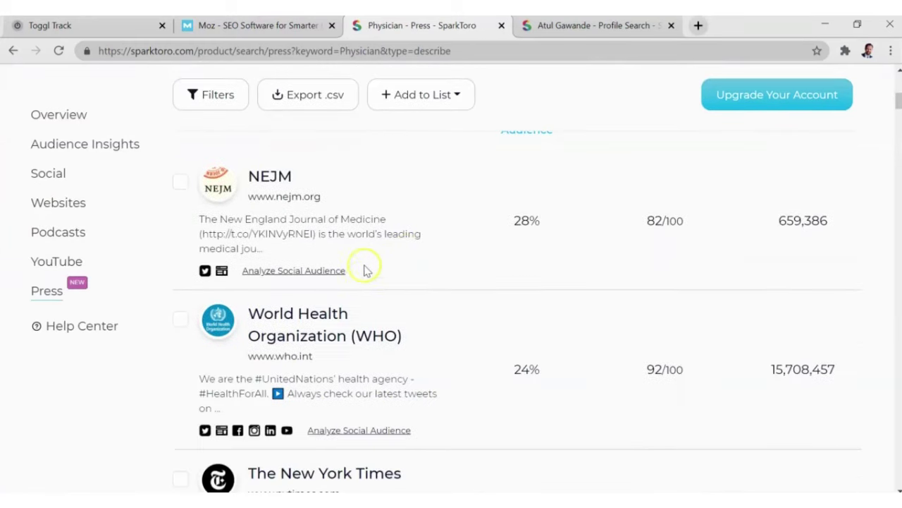
scroll(431, 352, "down", 4)
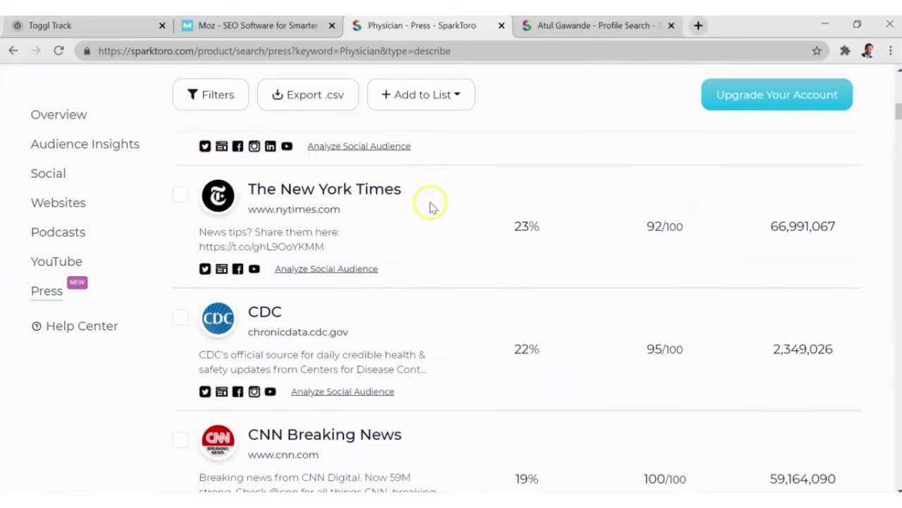
scroll(423, 211, "down", 5)
scroll(411, 231, "down", 10)
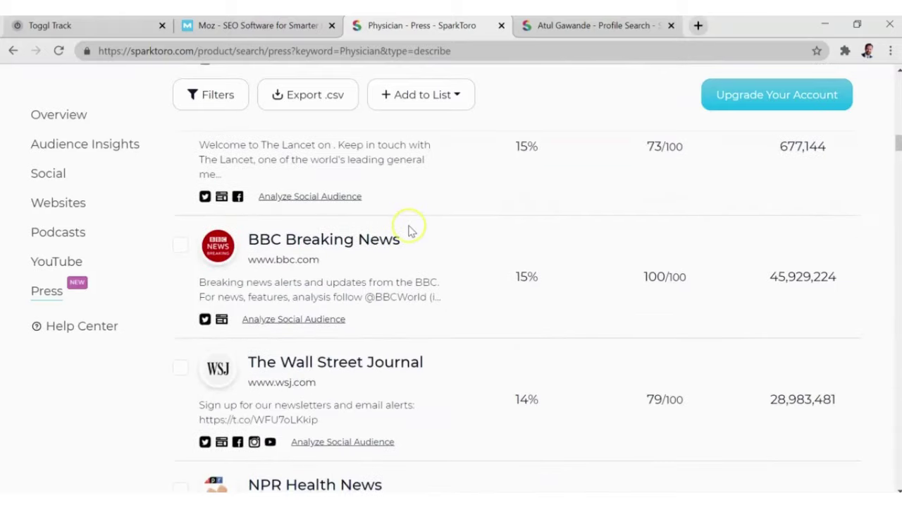
Return to the audience search above the Press results and clear the Physician keyword.
scroll(413, 236, "up", 15)
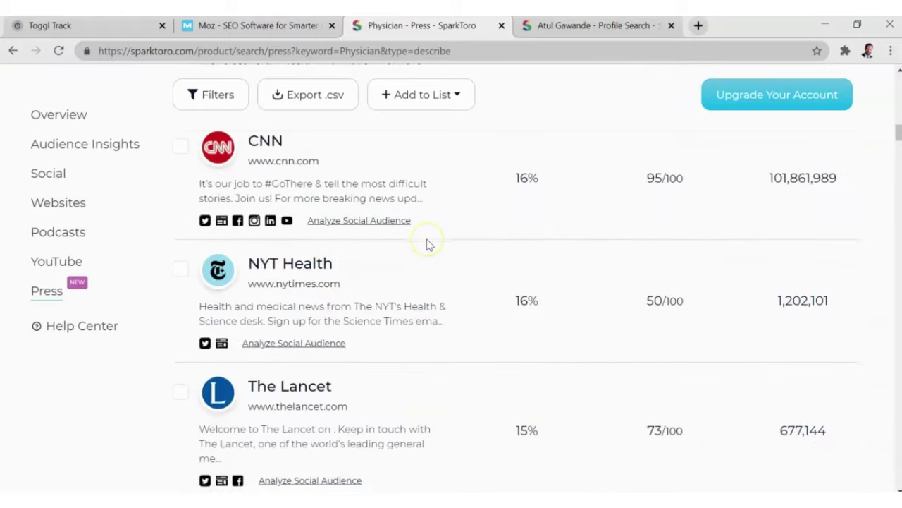
scroll(438, 296, "up", 3)
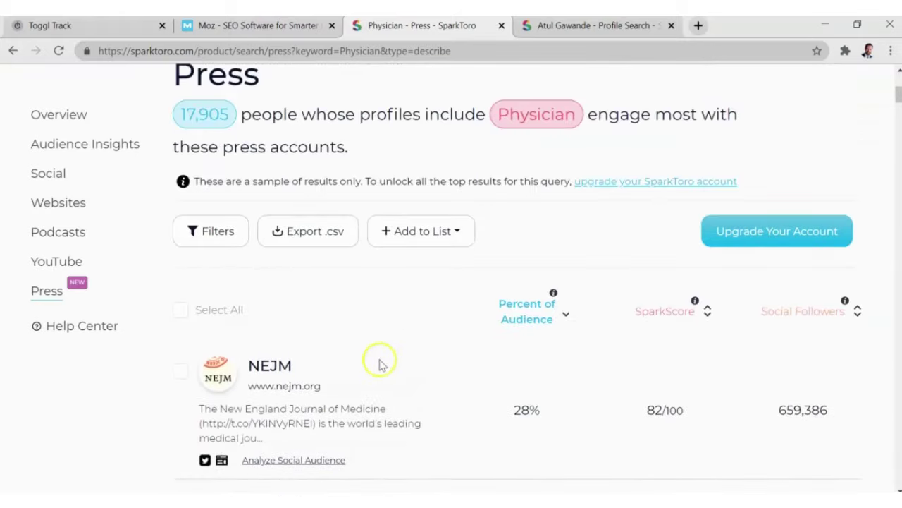
scroll(379, 363, "up", 4)
double_click(562, 238)
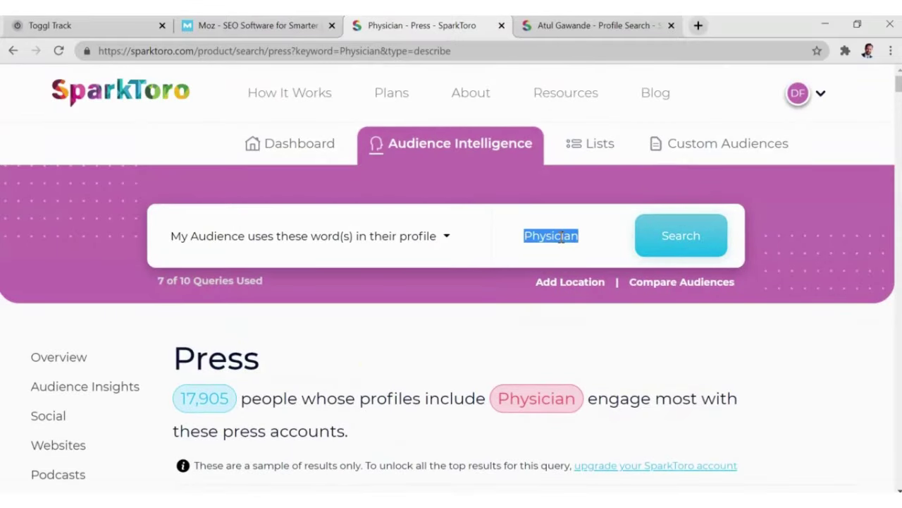
key("BackSpace")
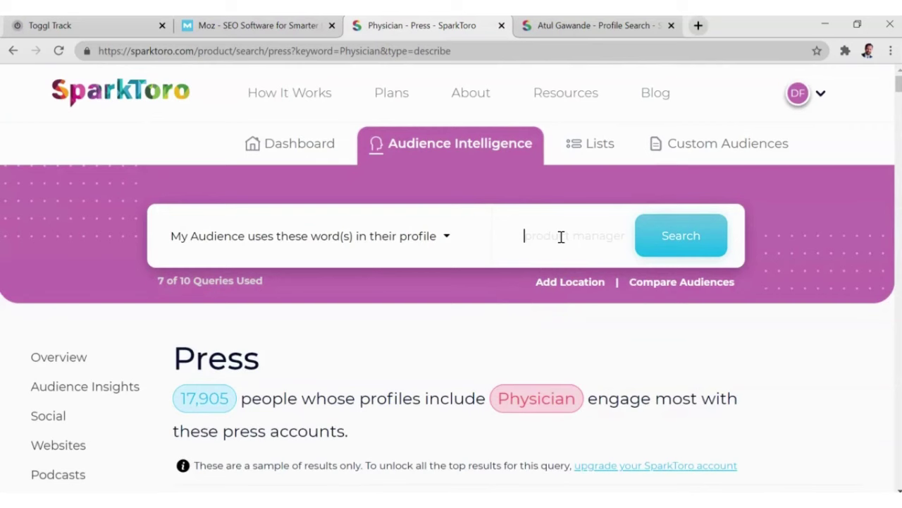
Recheck the top press accounts, then reopen the Podcasts results for Physician and view their heading and search options.
scroll(208, 289, "down", 3)
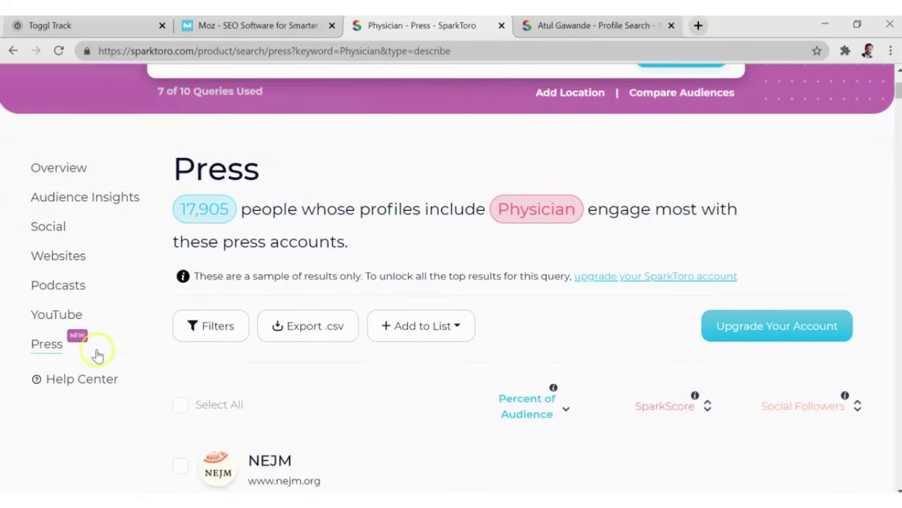
scroll(134, 352, "down", 4)
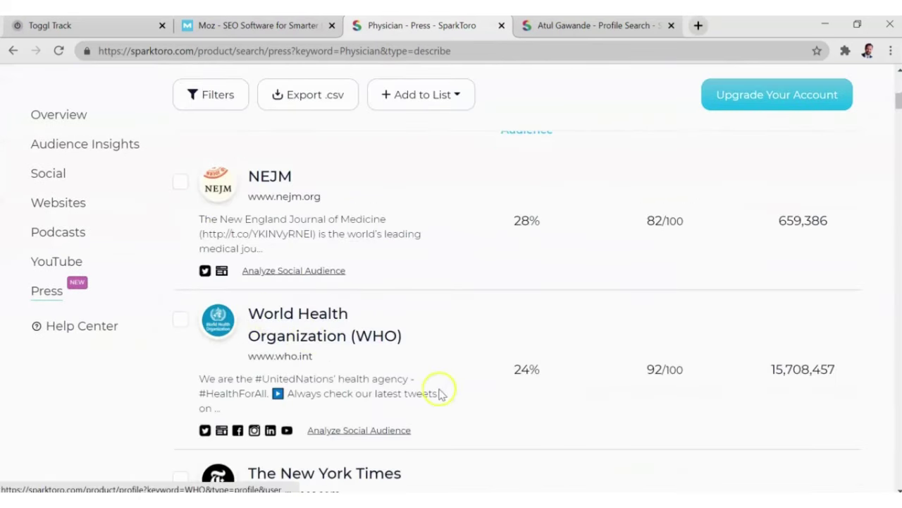
left_click(76, 236)
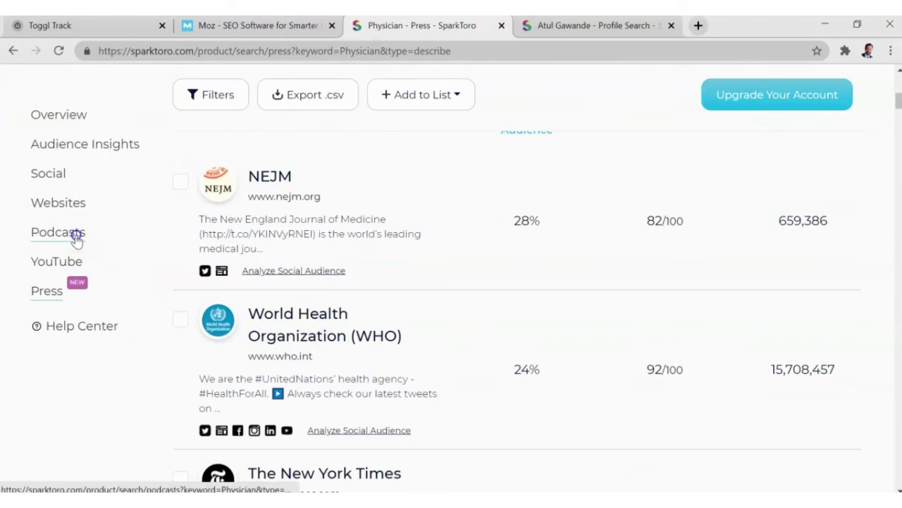
scroll(470, 336, "down", 4)
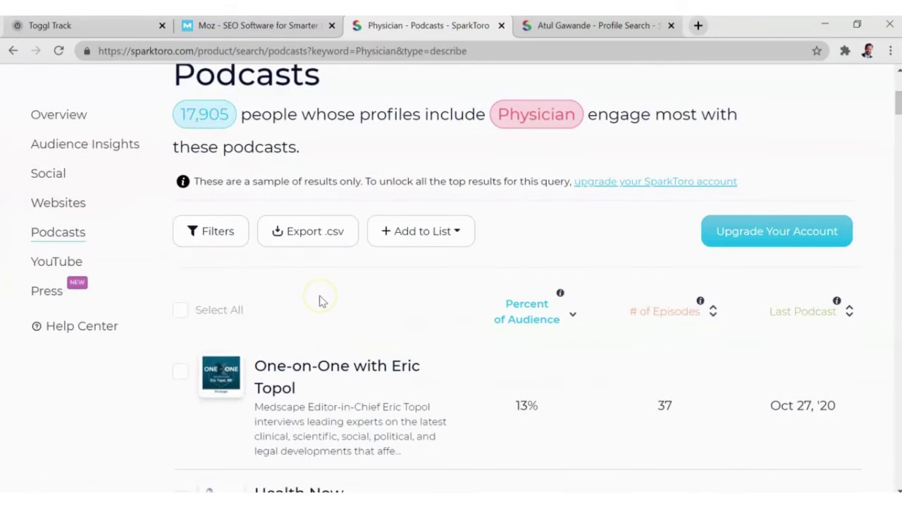
scroll(323, 301, "up", 1)
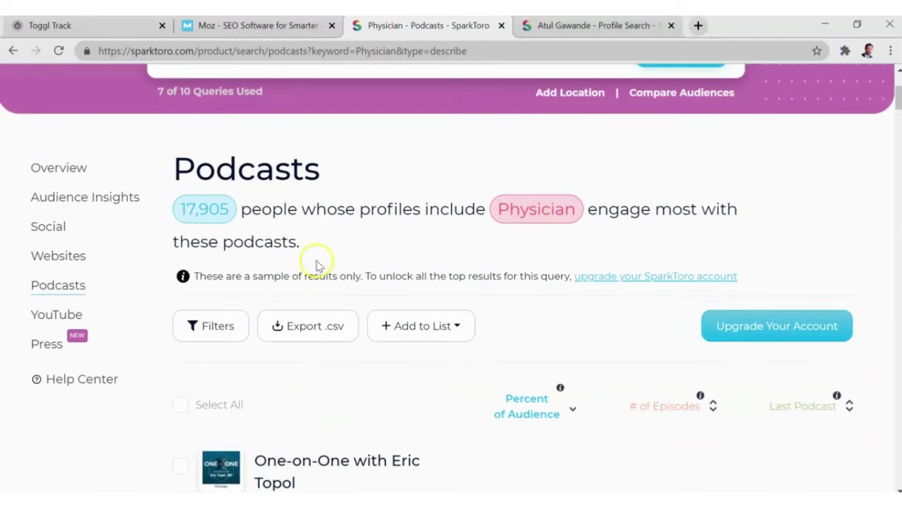
scroll(318, 255, "up", 2)
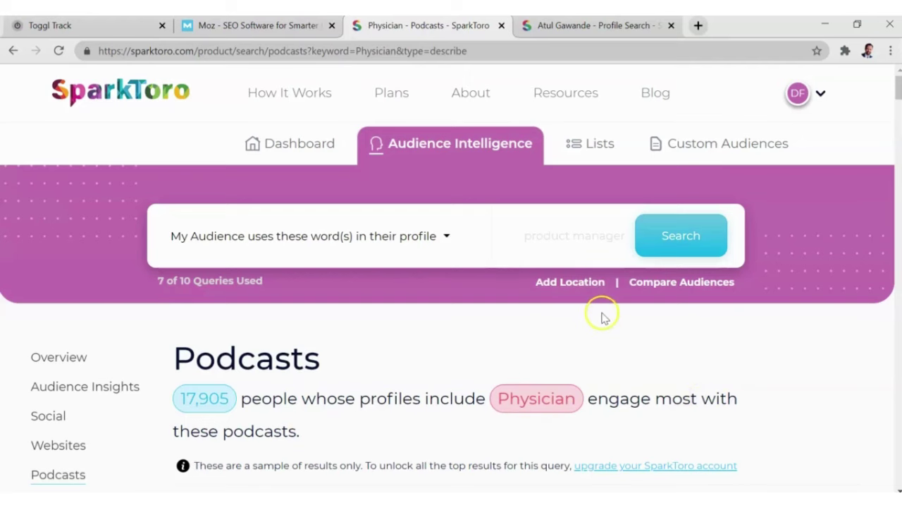
scroll(603, 317, "down", 3)
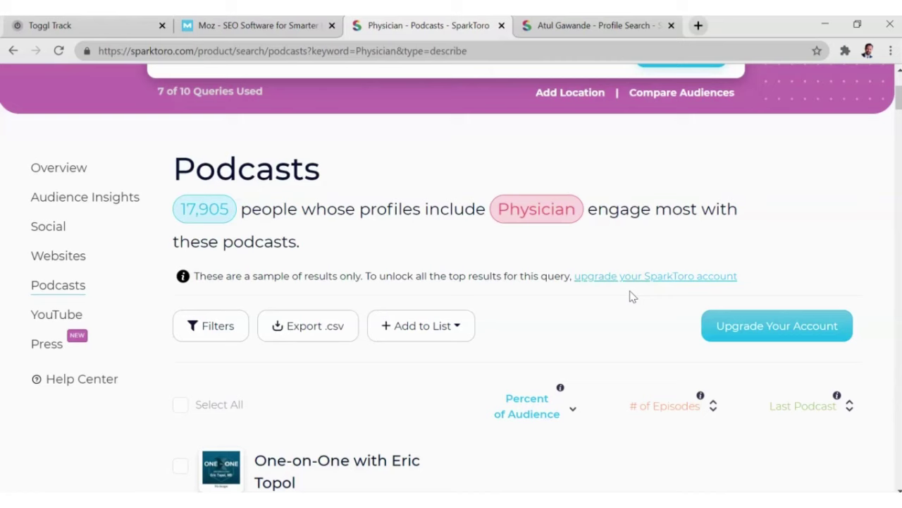
scroll(640, 286, "up", 3)
scroll(624, 279, "down", 3)
Open the Websites results for Physician and look over the audience summary and result columns.
left_click(74, 263)
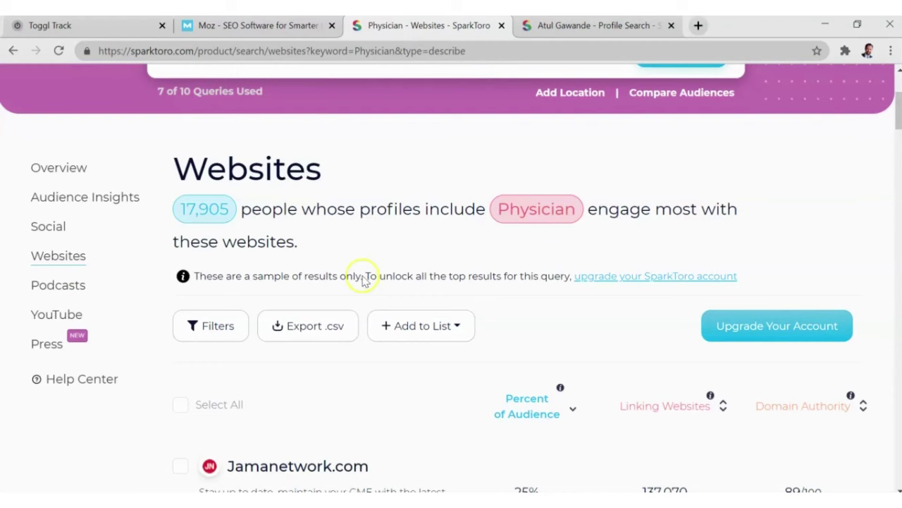
scroll(364, 272, "up", 3)
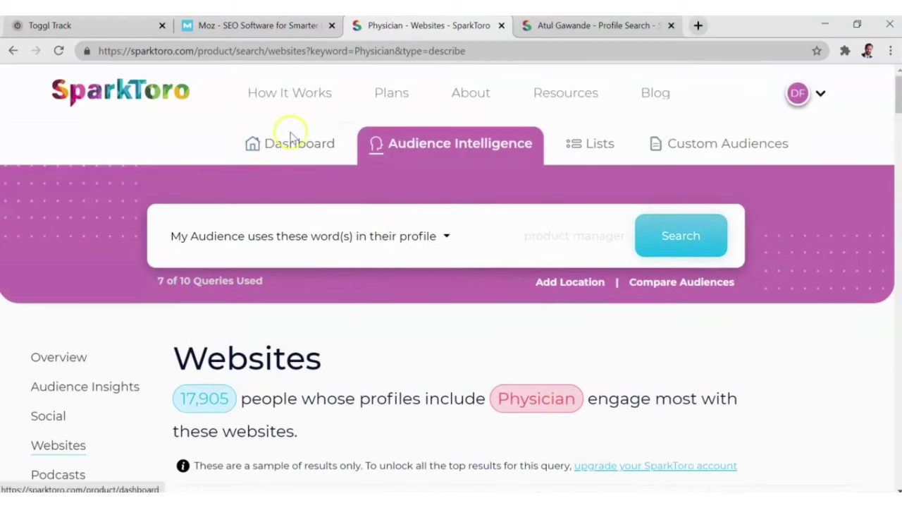
scroll(439, 261, "down", 3)
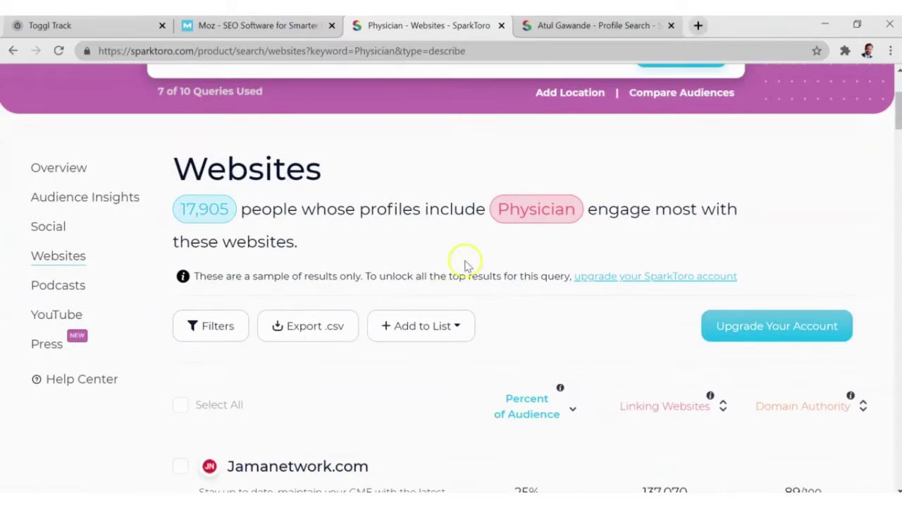
left_click(637, 246)
scroll(603, 247, "up", 2)
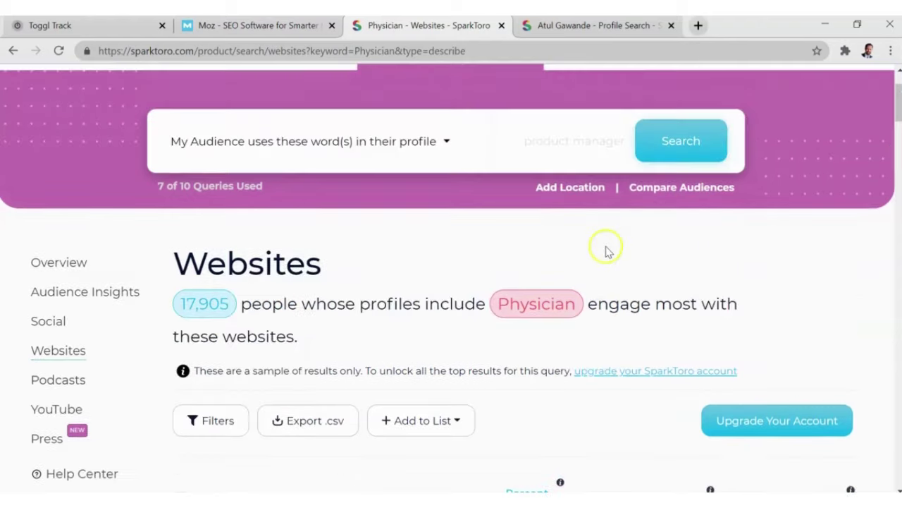
scroll(588, 254, "down", 2)
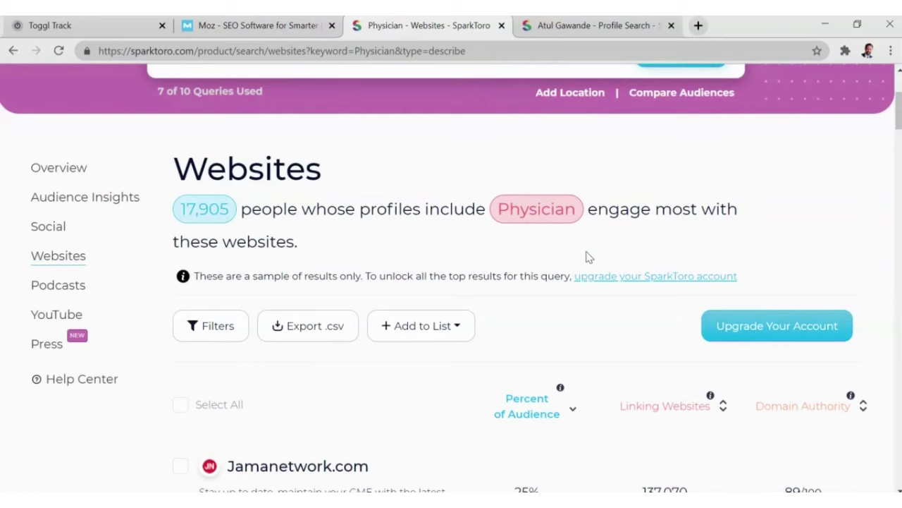
Check the Atul Gawande profile against the Physician websites page, then load amazon.com in the profile's browser tab.
left_click(598, 26)
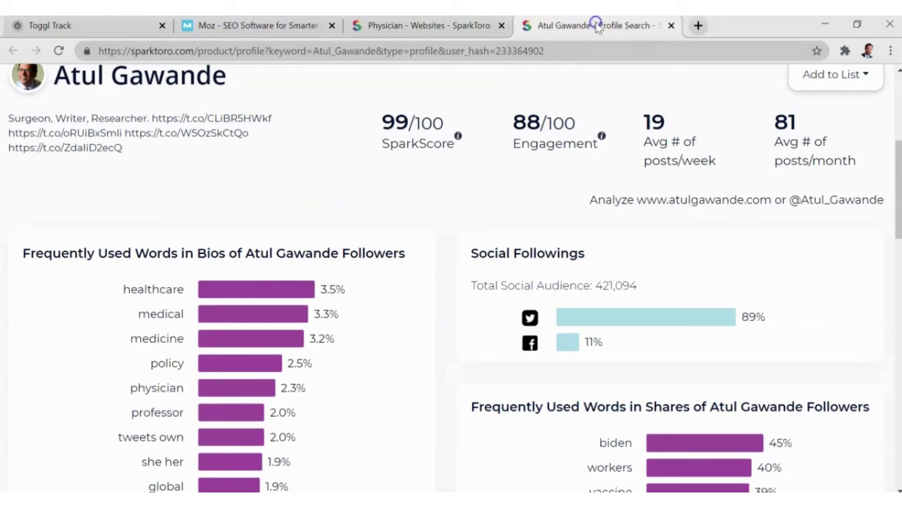
left_click(412, 25)
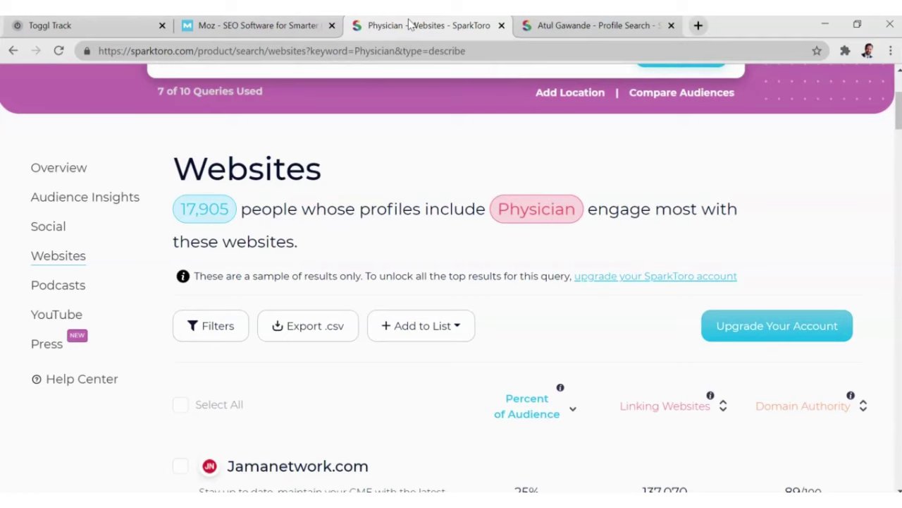
left_click(569, 24)
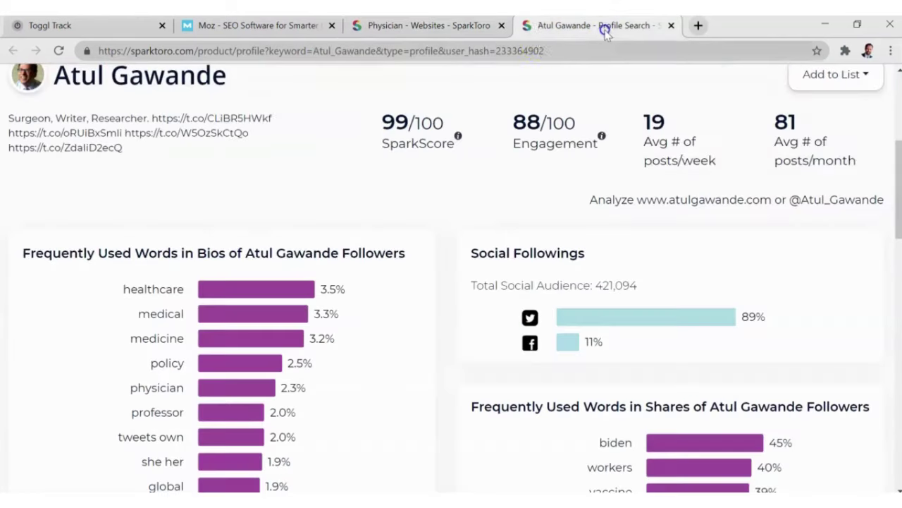
left_click(543, 53)
type("amazon.c")
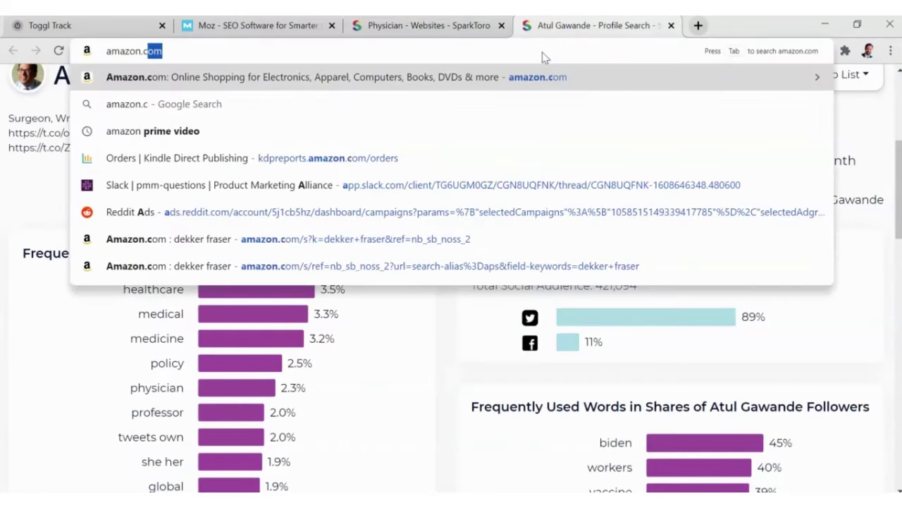
key("Return")
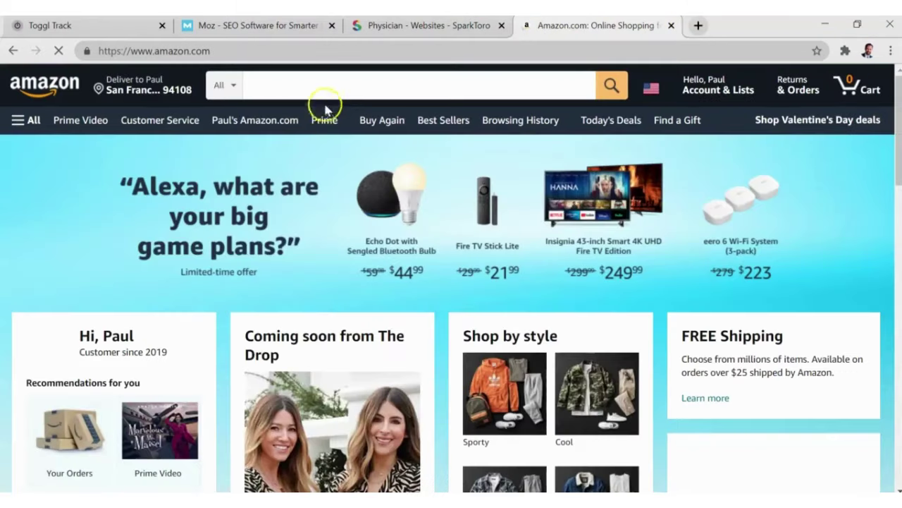
Search Amazon for "vegan" across all departments and look over the first results.
left_click(320, 84)
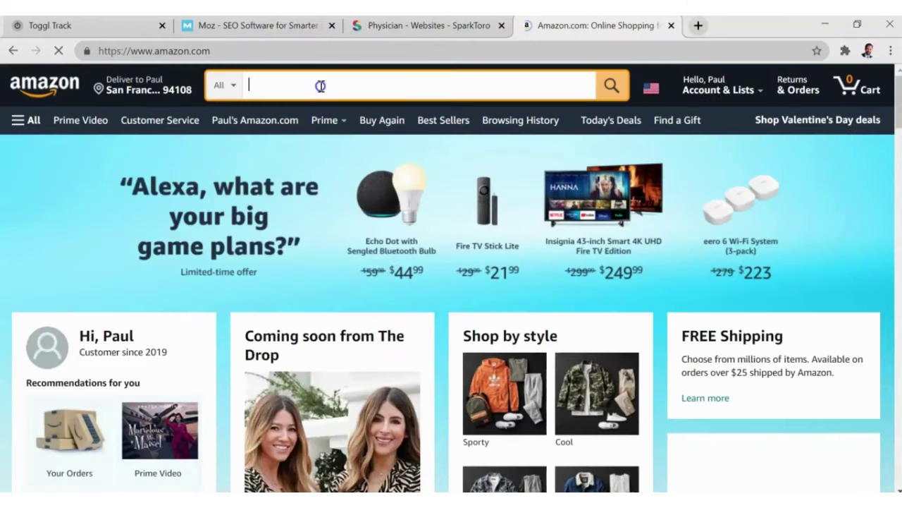
type("vegan")
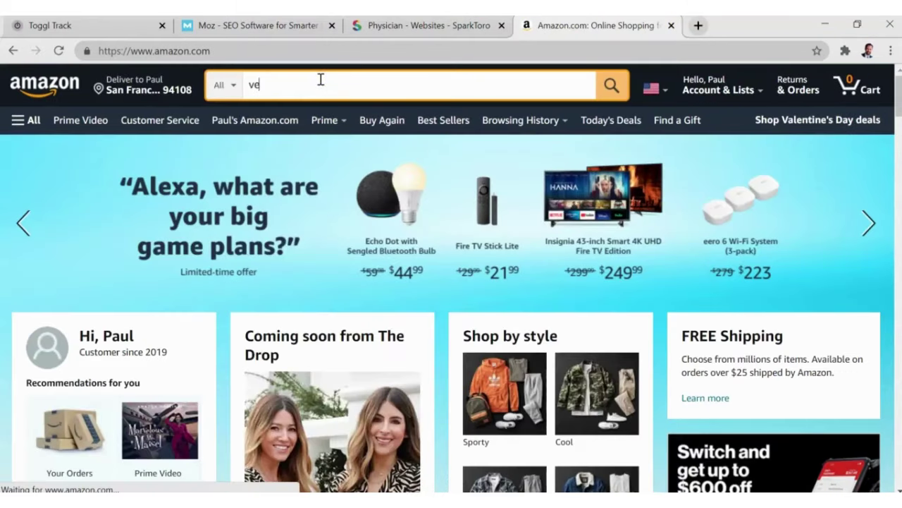
key("Return")
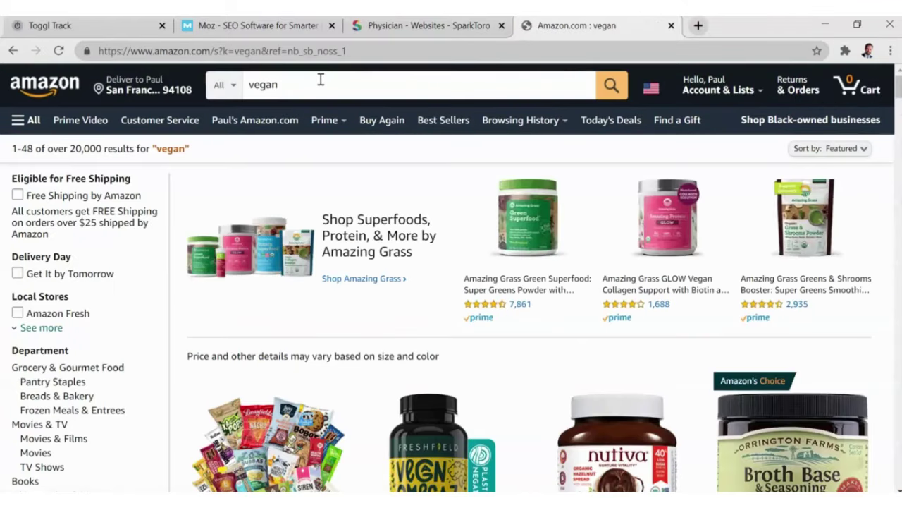
scroll(480, 338, "down", 3)
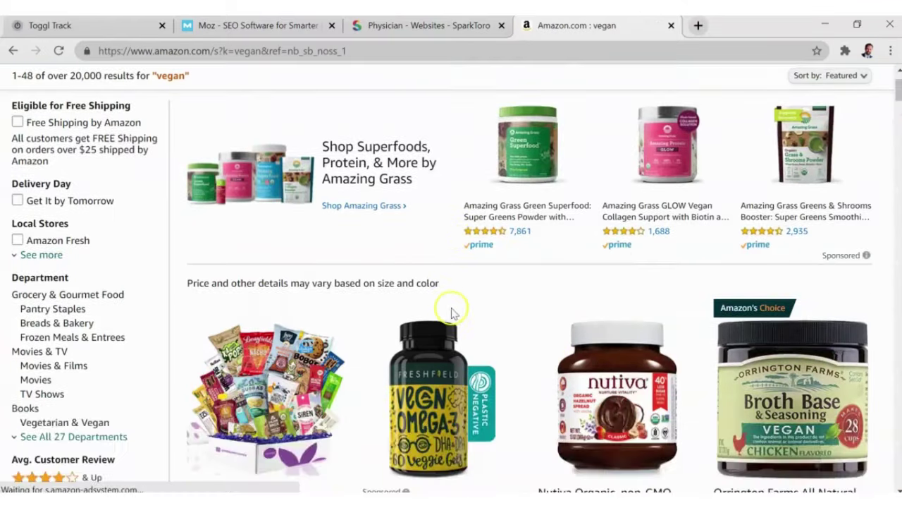
scroll(417, 312, "up", 3)
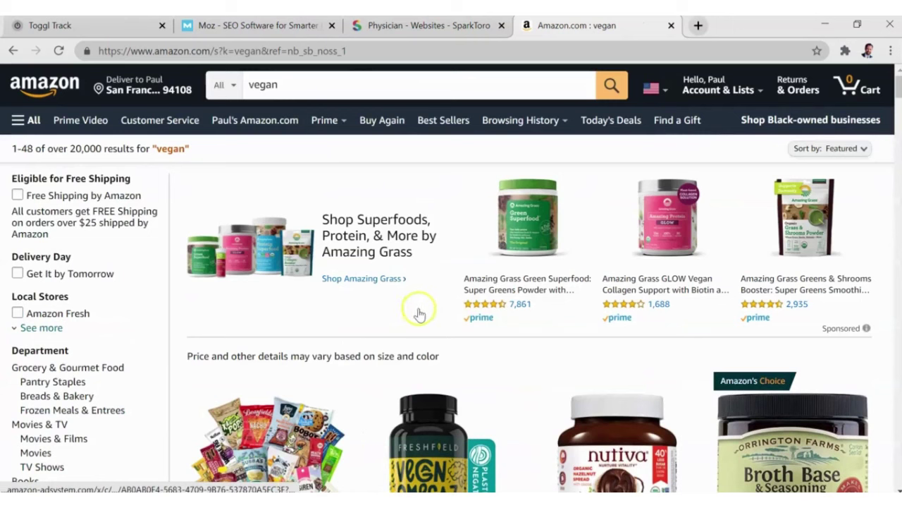
Restrict the "vegan" search to the Books department and run it again.
left_click(225, 84)
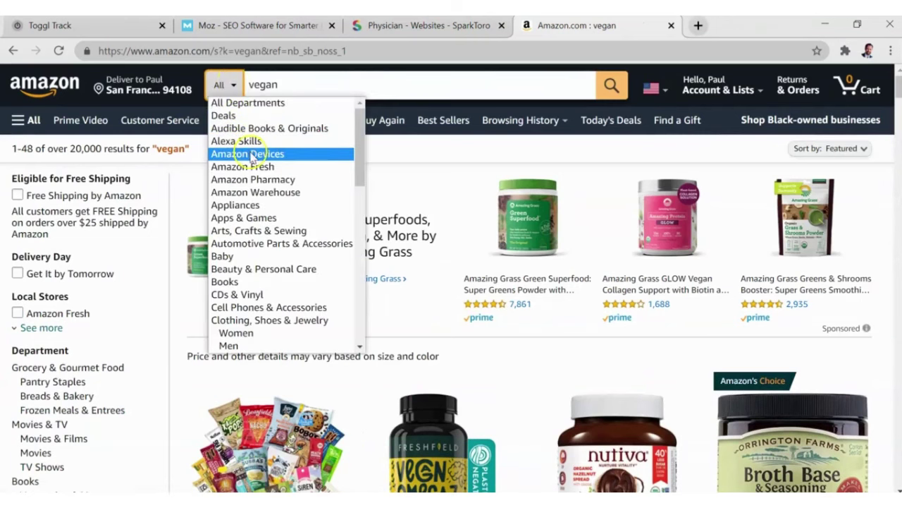
left_click(258, 282)
left_click(611, 85)
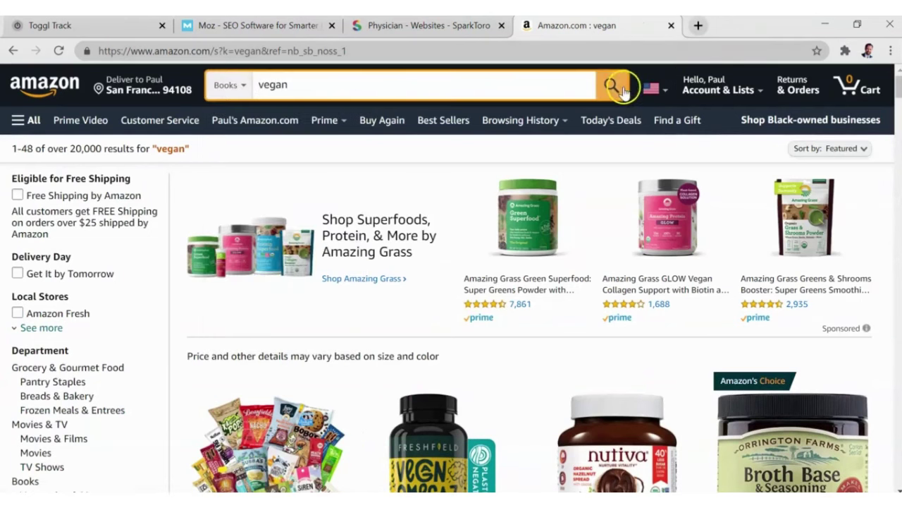
Enter youtube.com as the web address in the Amazon tab and dismiss the address suggestions.
left_click(545, 51)
type("youtube")
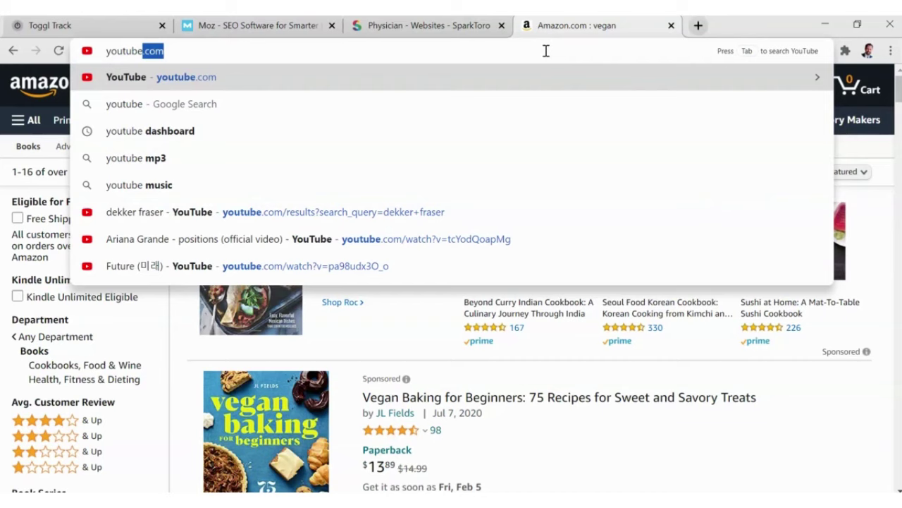
left_click(890, 211)
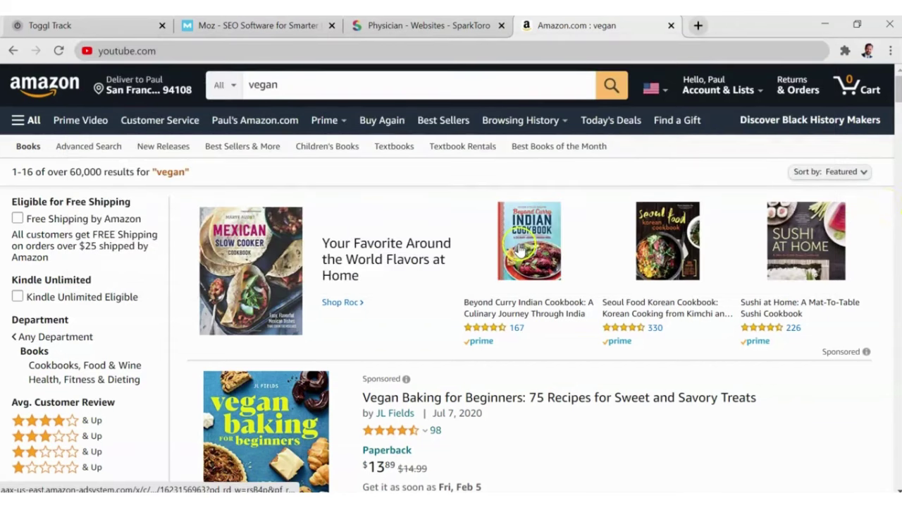